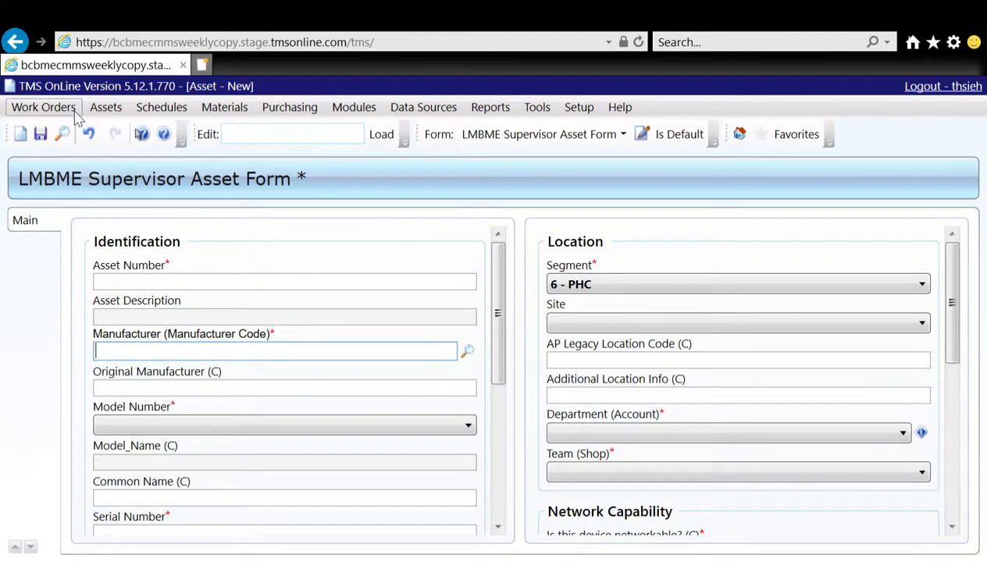
# Start a new asset record, discarding the unsaved changes, and switch it to the LMBME Technologist Asset Form.
pyautogui.click(107, 112)
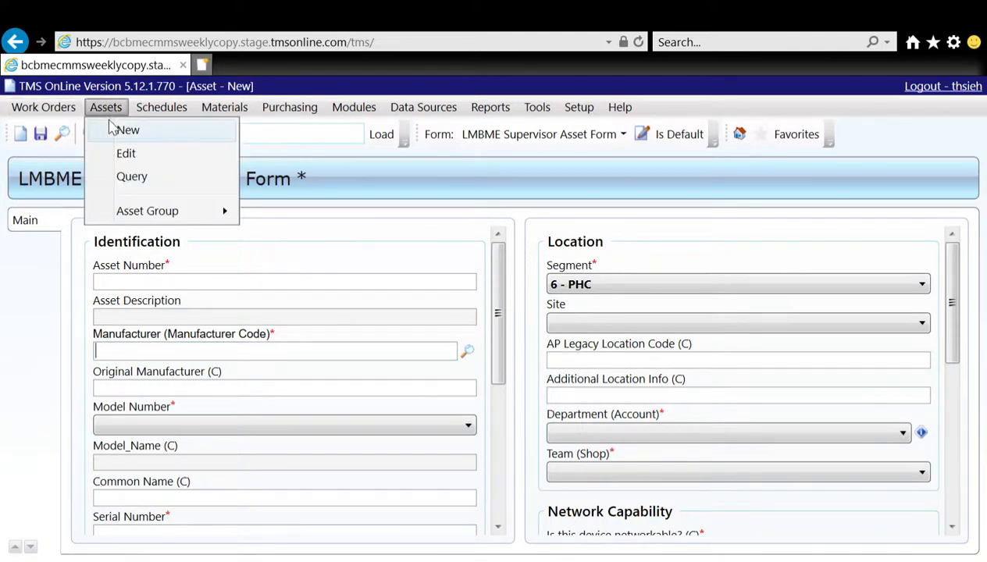
pyautogui.click(146, 134)
pyautogui.click(146, 135)
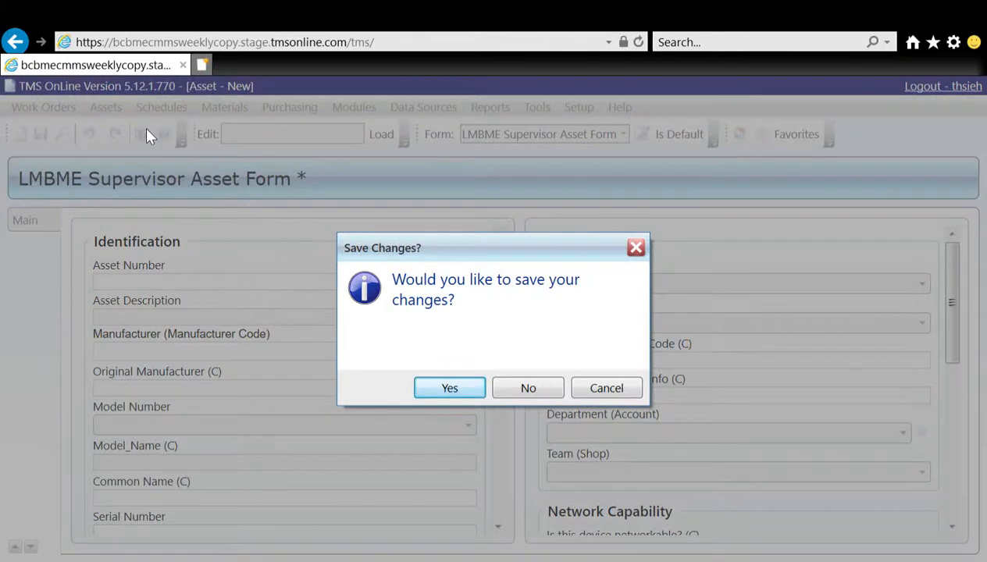
pyautogui.click(527, 390)
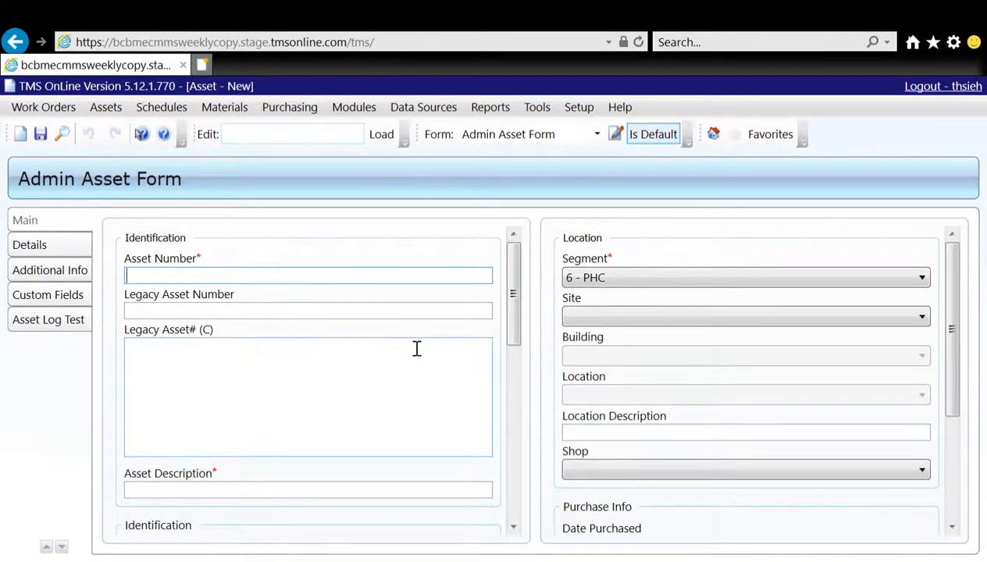
pyautogui.click(513, 140)
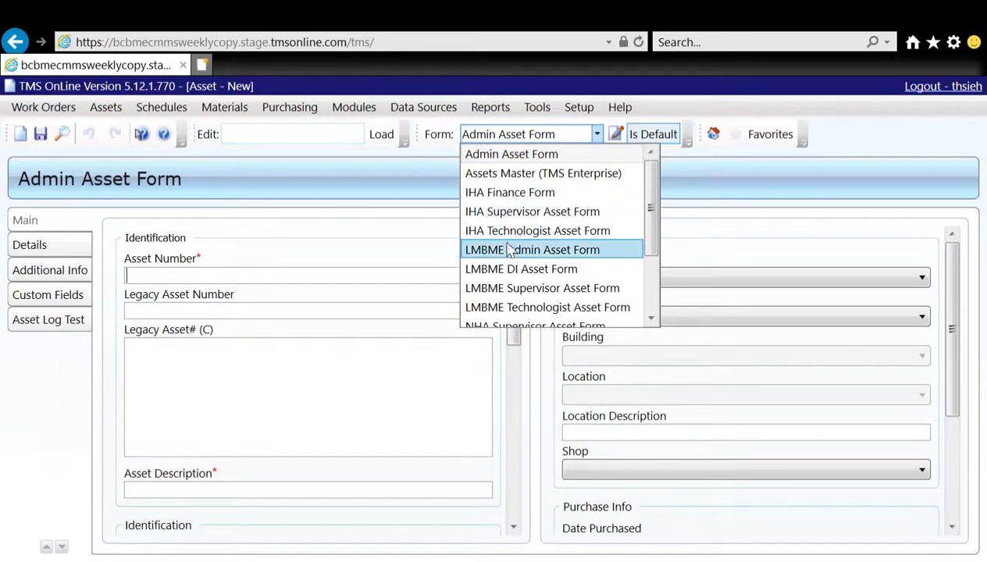
pyautogui.click(512, 309)
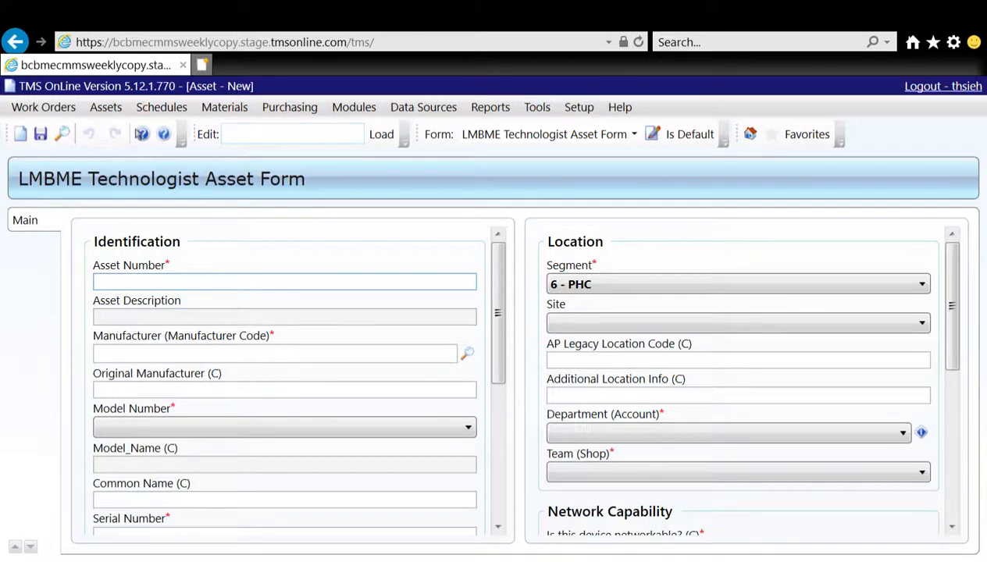
# Enter asset number AA021301 and look up the manufacturer with *Philips*, choosing PHILIPS HEALTHCARE NORTH AMERI.
pyautogui.write('AA021301')
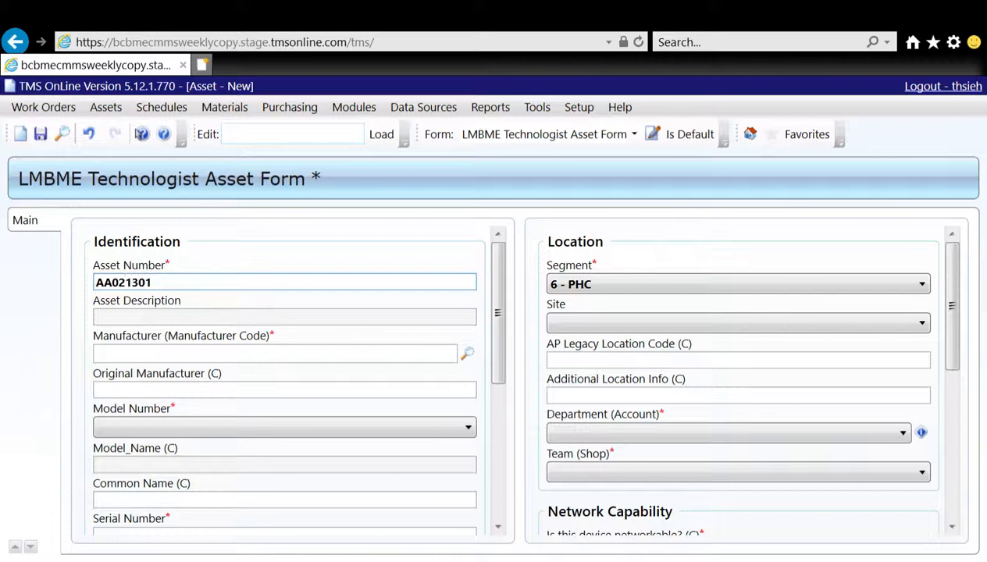
pyautogui.click(371, 364)
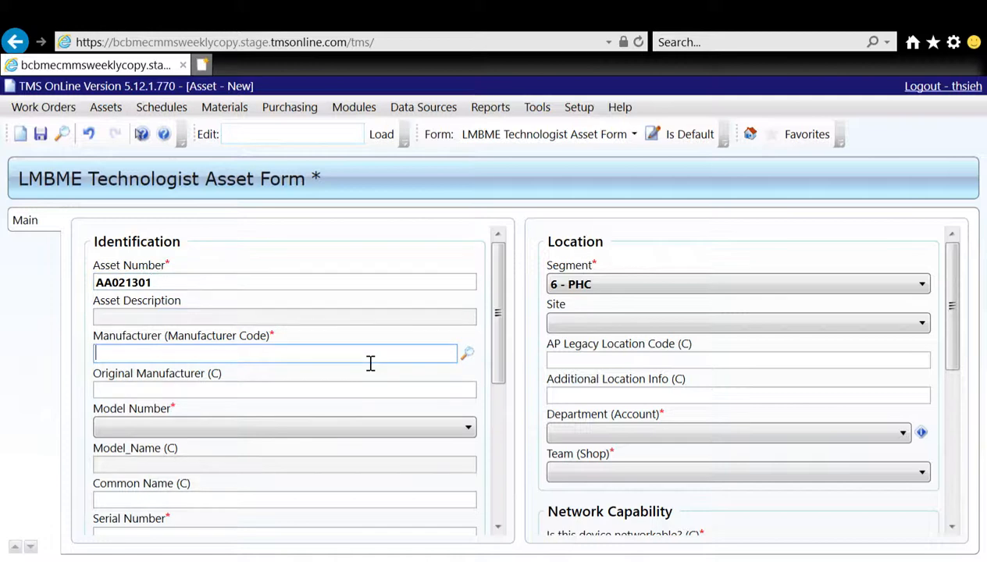
pyautogui.click(466, 356)
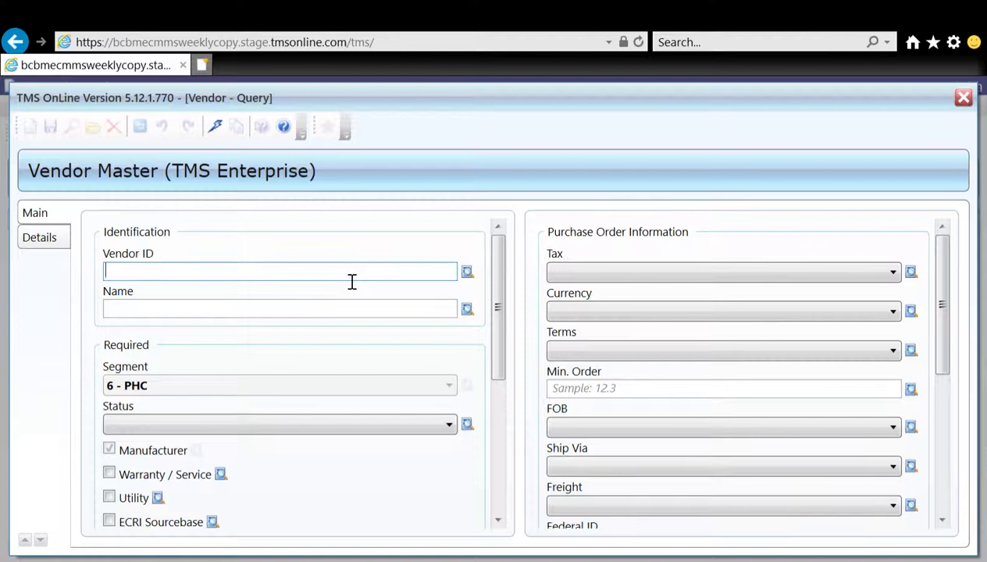
pyautogui.write('*Philips*')
pyautogui.click(216, 127)
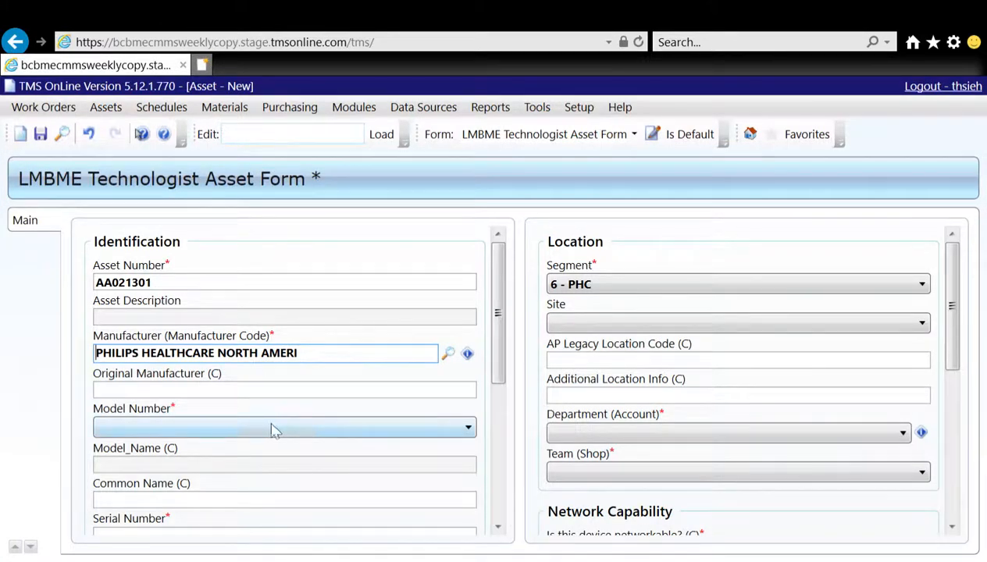
# Set the asset's model number to 1007216 - 1007216 BIPAP PRO.
pyautogui.moveTo(499, 367); pyautogui.dragTo(498, 386)
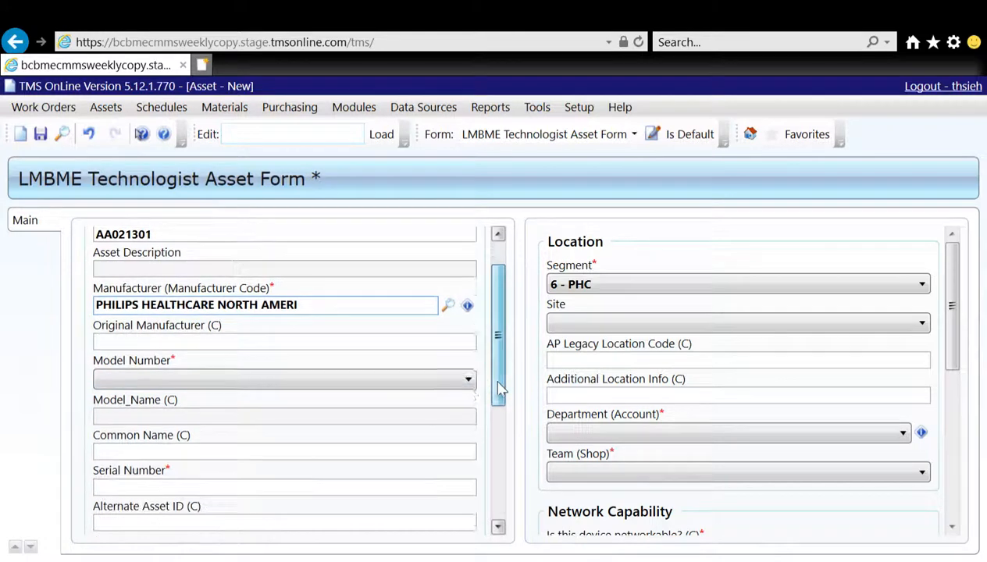
pyautogui.click(400, 382)
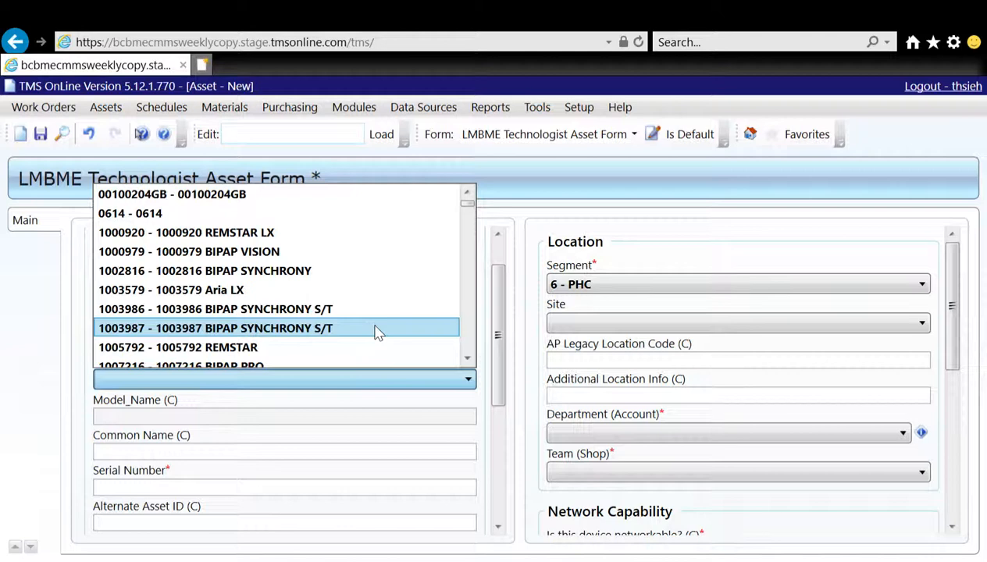
pyautogui.scroll(-2, 376, 332)
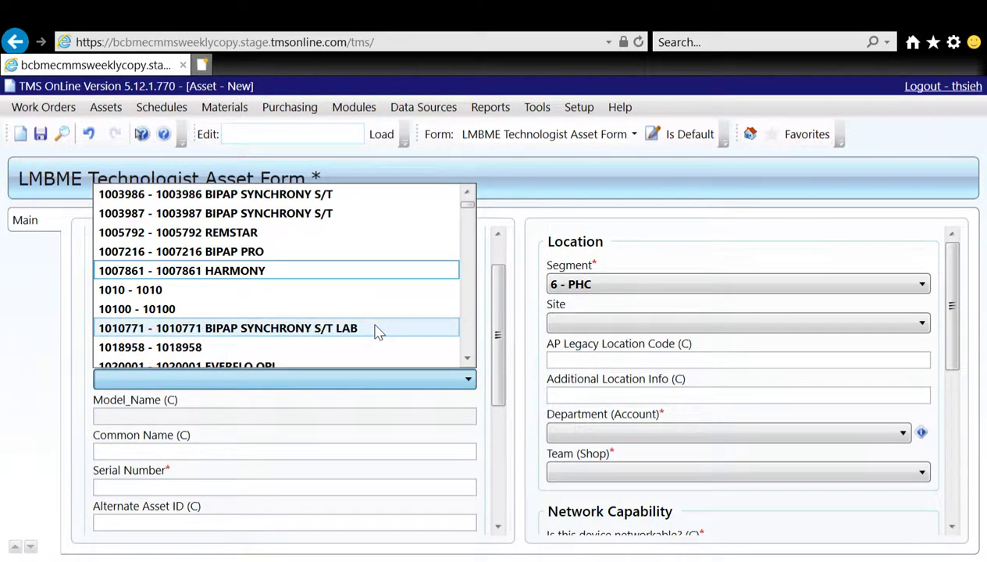
pyautogui.click(300, 252)
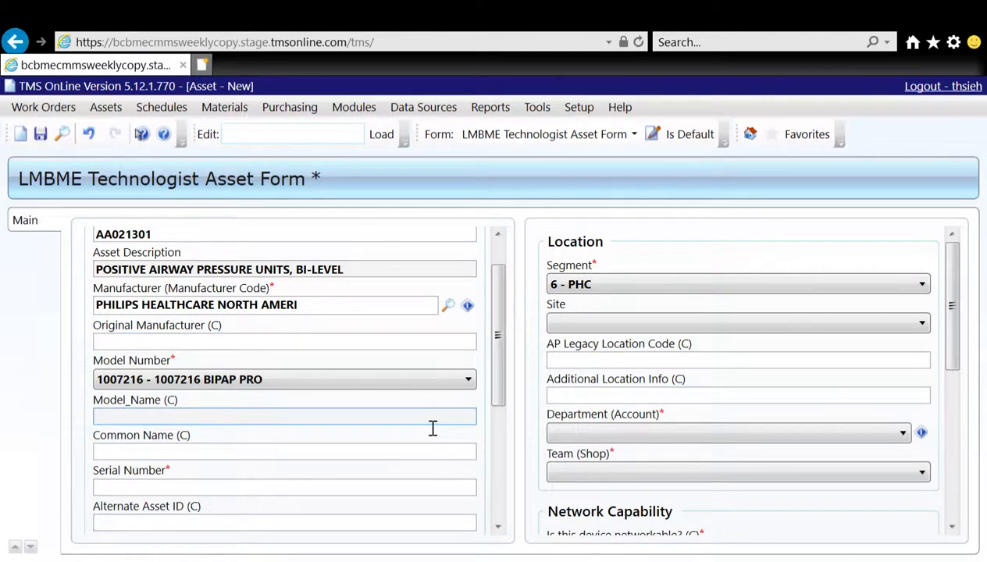
# Enter SN12345 as the asset's serial number and review the classification fields.
pyautogui.moveTo(498, 397); pyautogui.dragTo(499, 403)
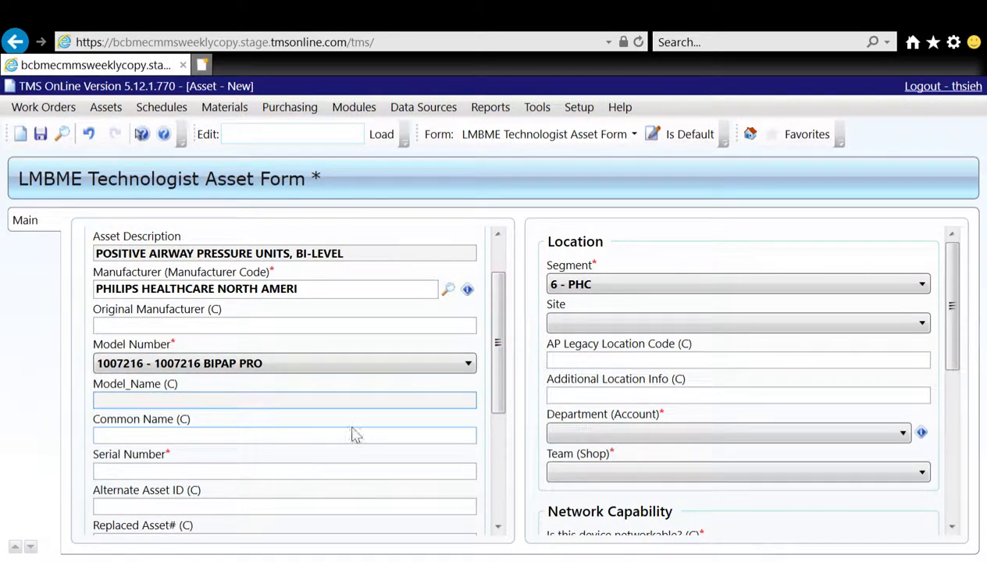
pyautogui.click(237, 474)
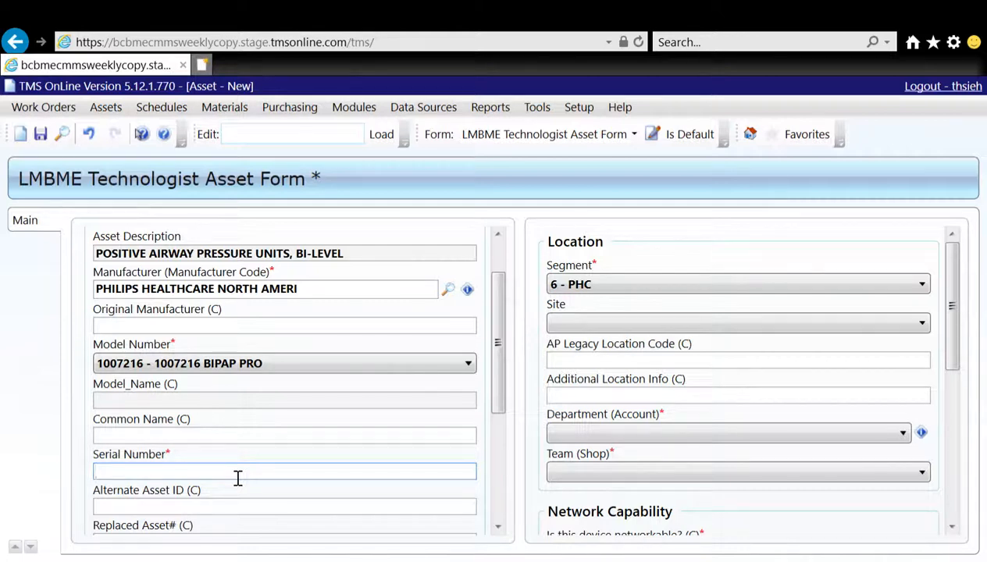
pyautogui.write('SN12345')
pyautogui.scroll(-3, 227, 471)
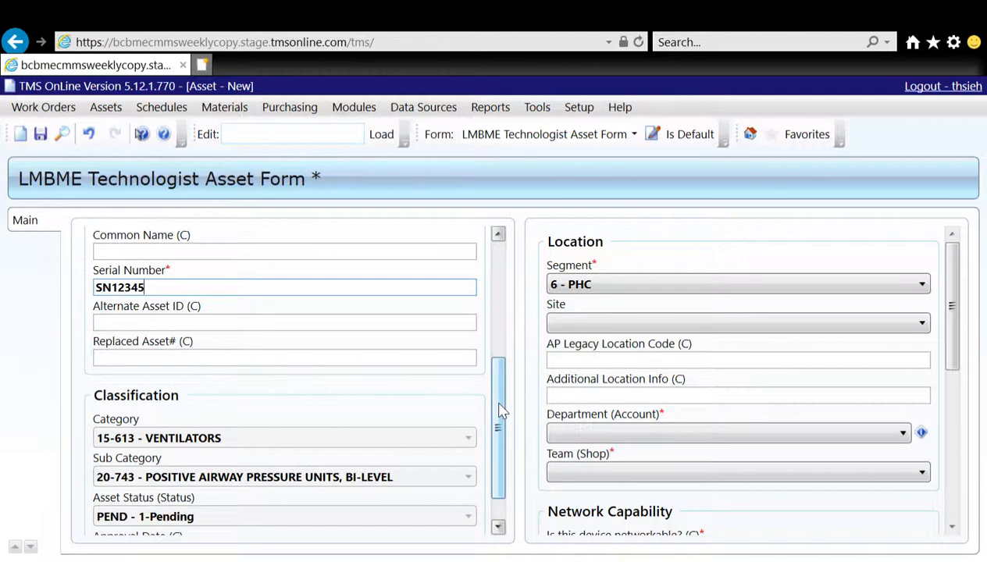
pyautogui.moveTo(501, 412); pyautogui.dragTo(520, 320)
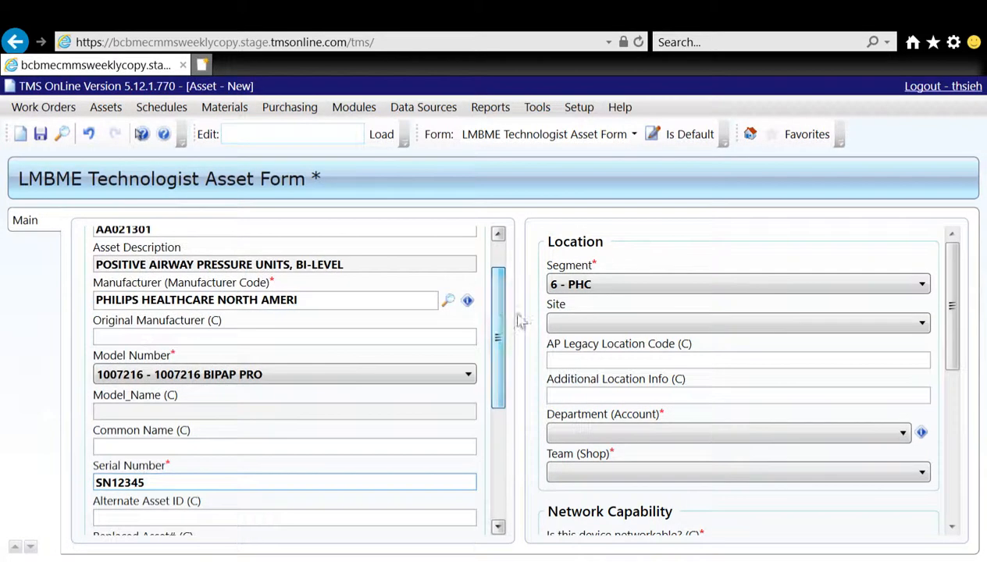
# Set the asset's site to SPH - ST. PAUL'S HOSPITAL and enter BED 3 as additional location info.
pyautogui.click(634, 329)
pyautogui.scroll(-3, 633, 422)
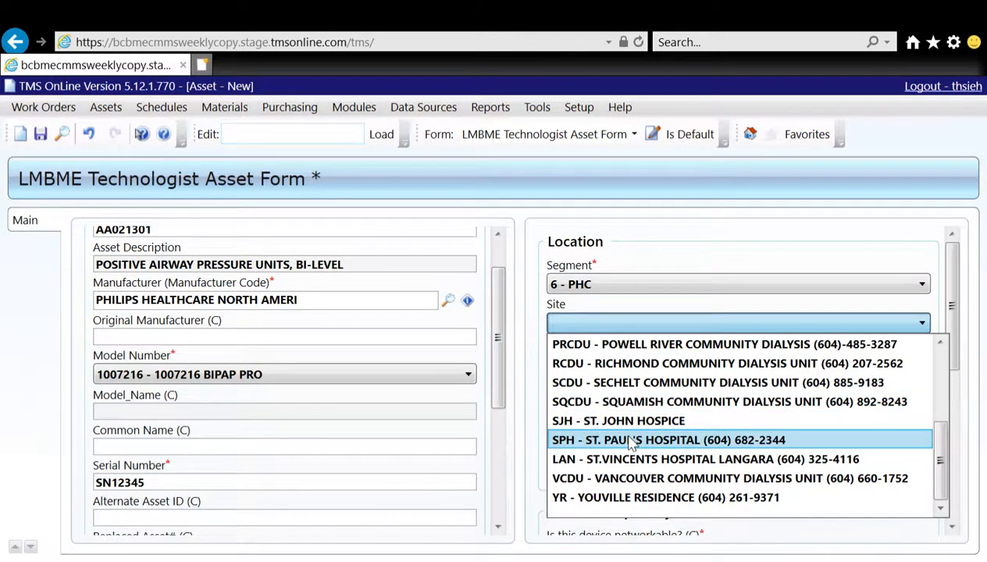
pyautogui.click(633, 441)
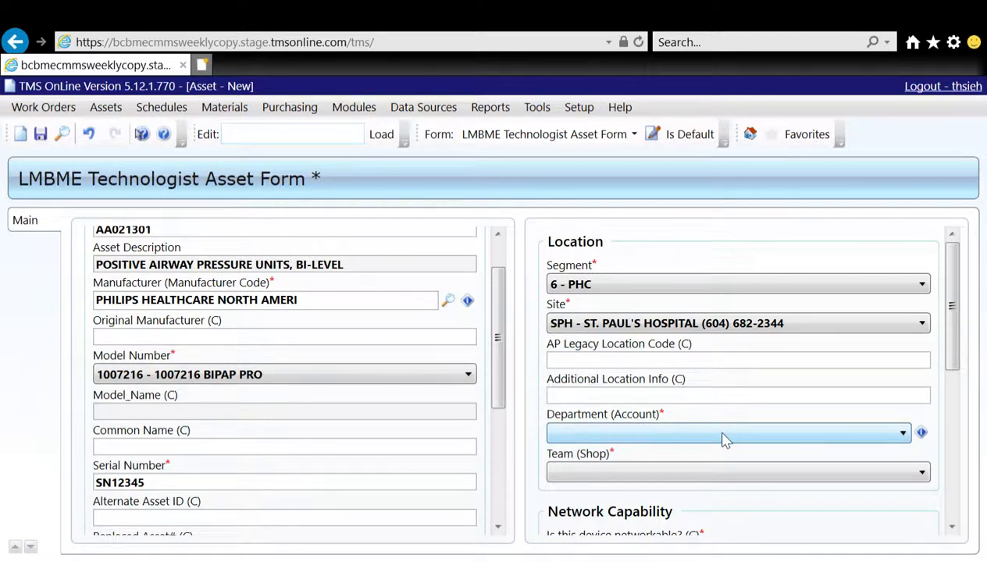
pyautogui.click(710, 402)
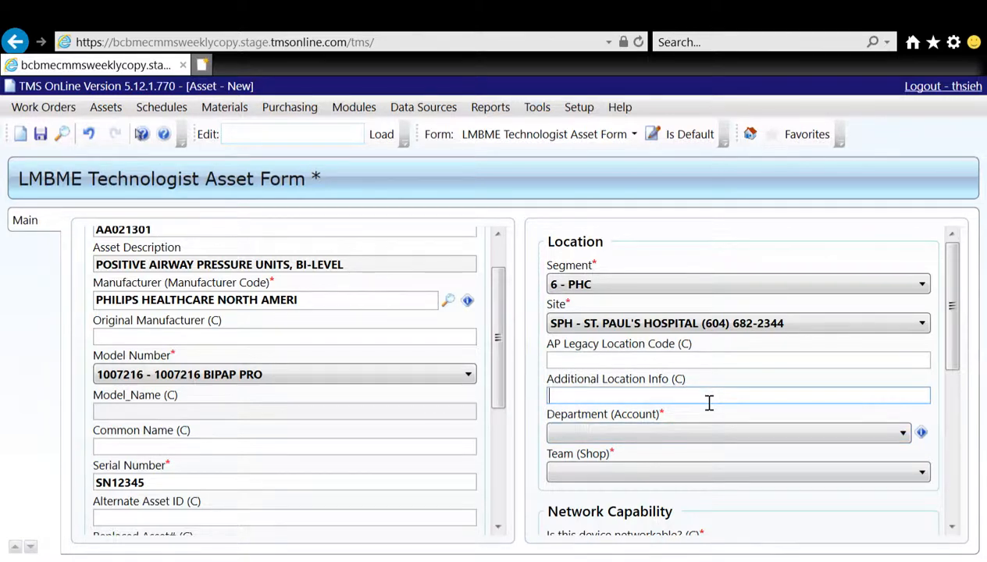
pyautogui.write('BED 3')
# Assign the asset to department SPH_5D - 5D CATH LAB 1, CATH LAB 2 and team PHC - PHC.
pyautogui.click(631, 439)
pyautogui.scroll(-1, 634, 410)
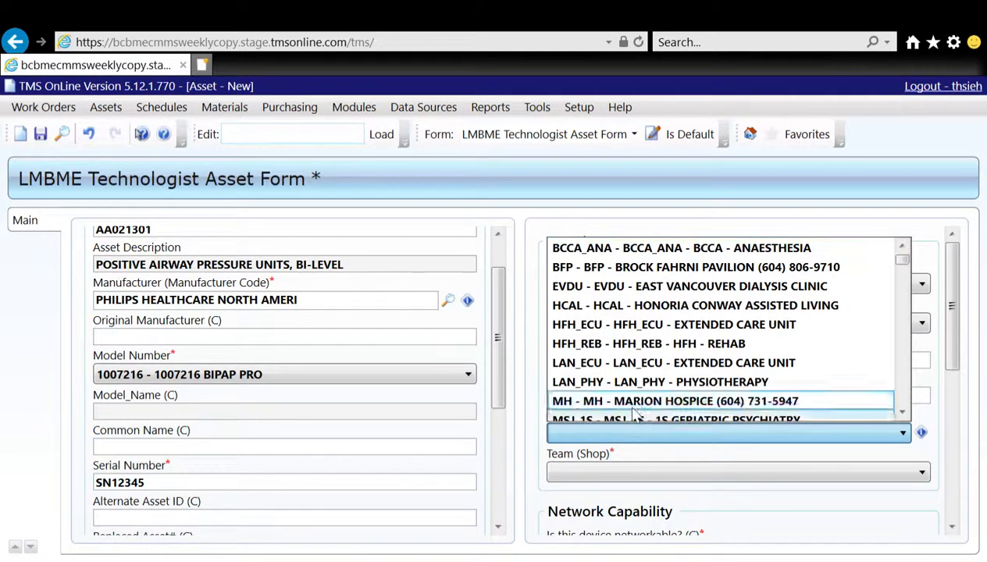
pyautogui.scroll(-8, 635, 402)
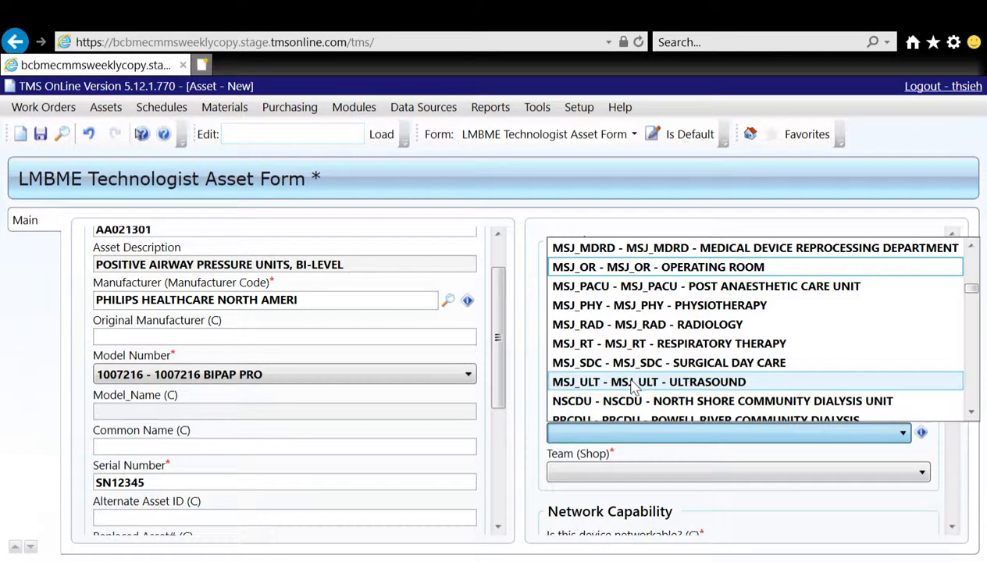
pyautogui.scroll(-9, 634, 388)
pyautogui.scroll(-2, 634, 386)
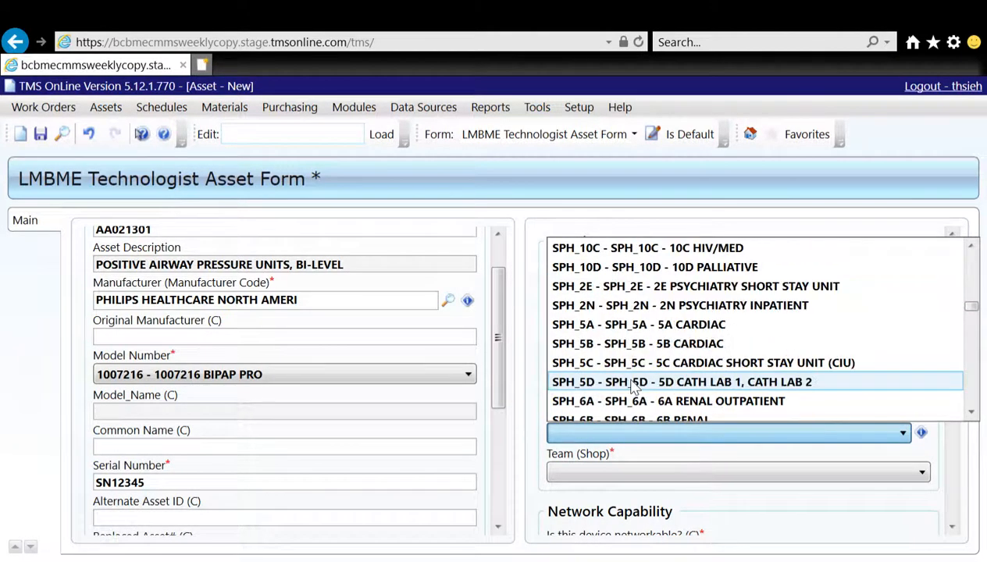
pyautogui.click(631, 380)
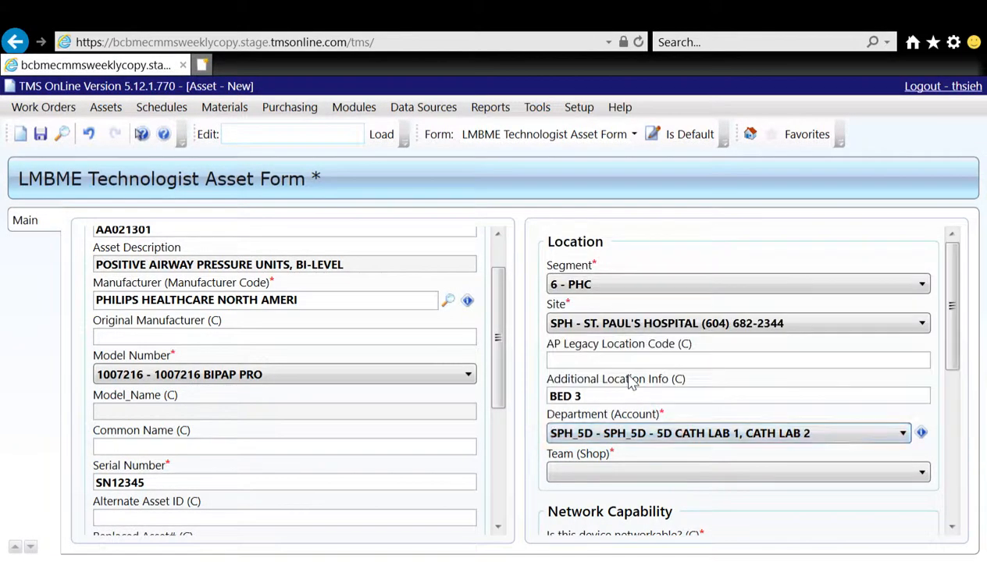
pyautogui.click(638, 479)
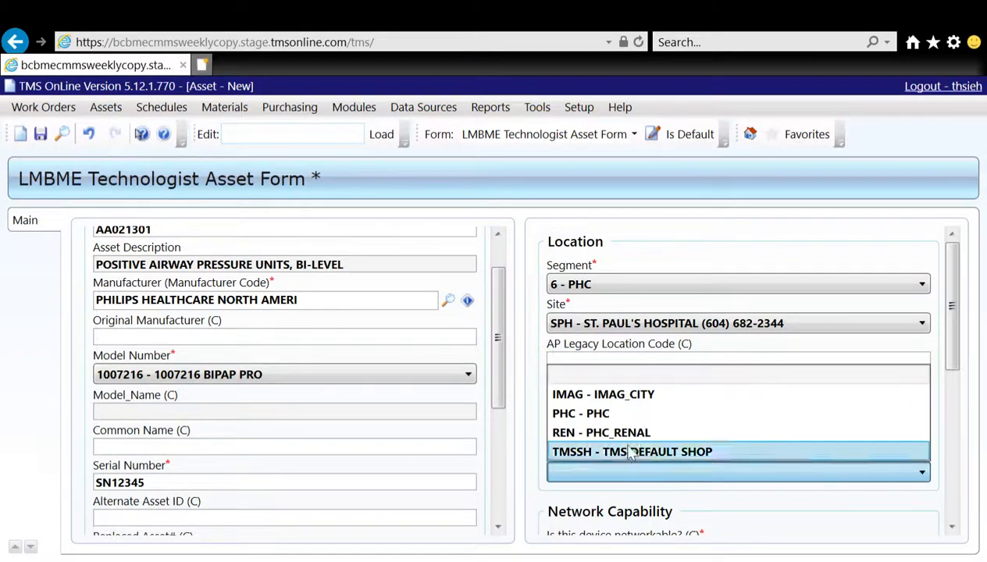
pyautogui.click(621, 419)
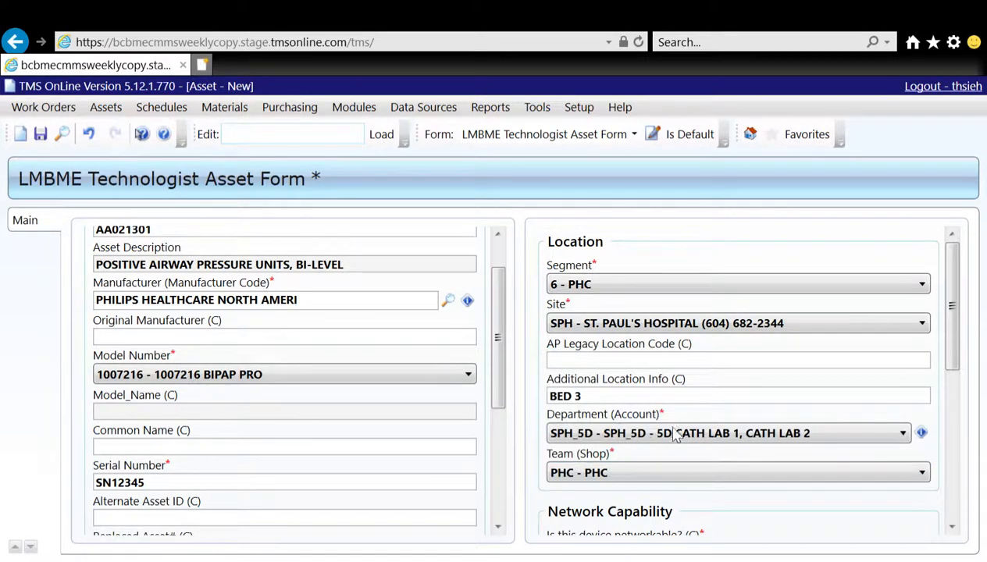
# Set the asset's network capability to 4. No, marking the device as not networkable.
pyautogui.moveTo(956, 347); pyautogui.dragTo(958, 406)
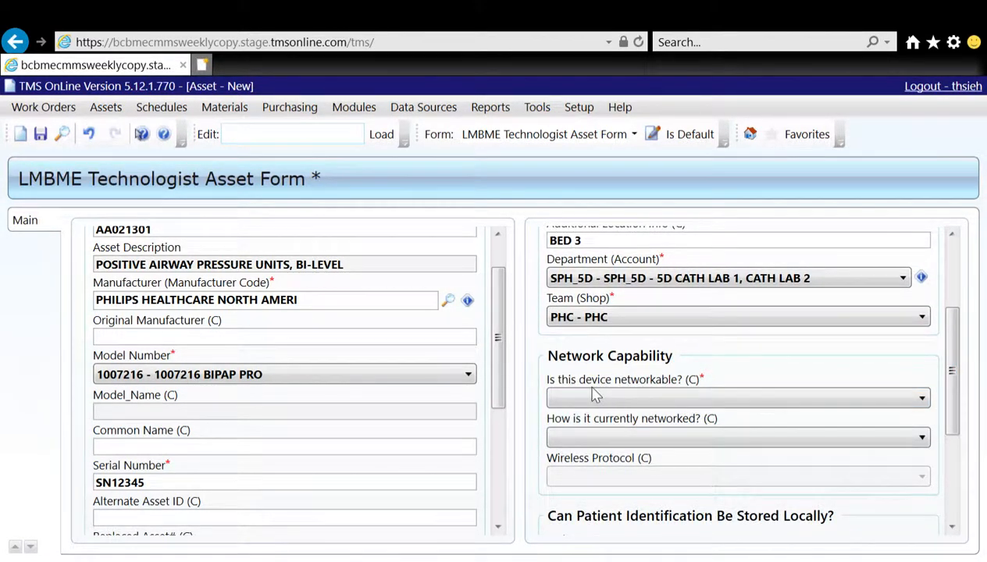
pyautogui.click(711, 401)
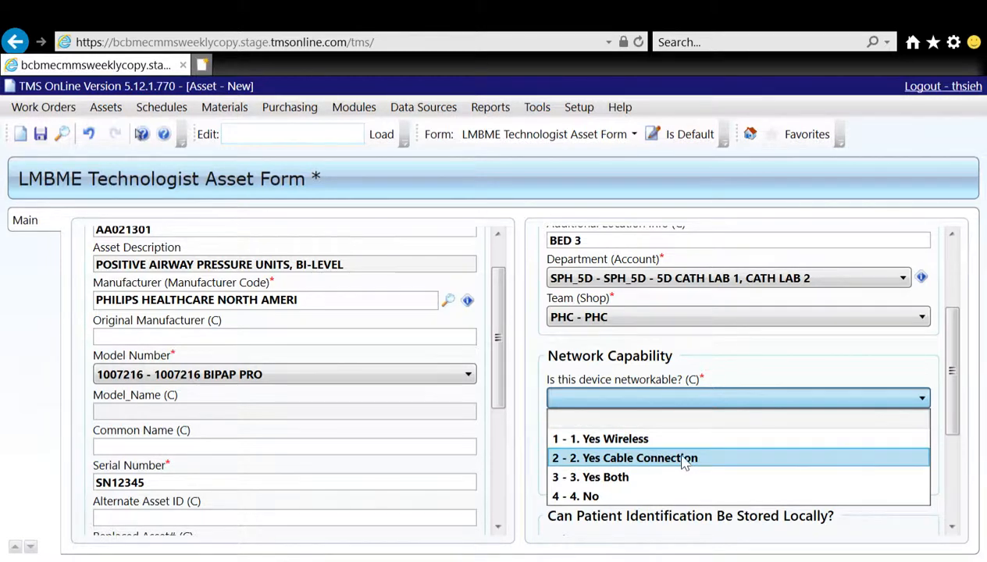
pyautogui.click(743, 497)
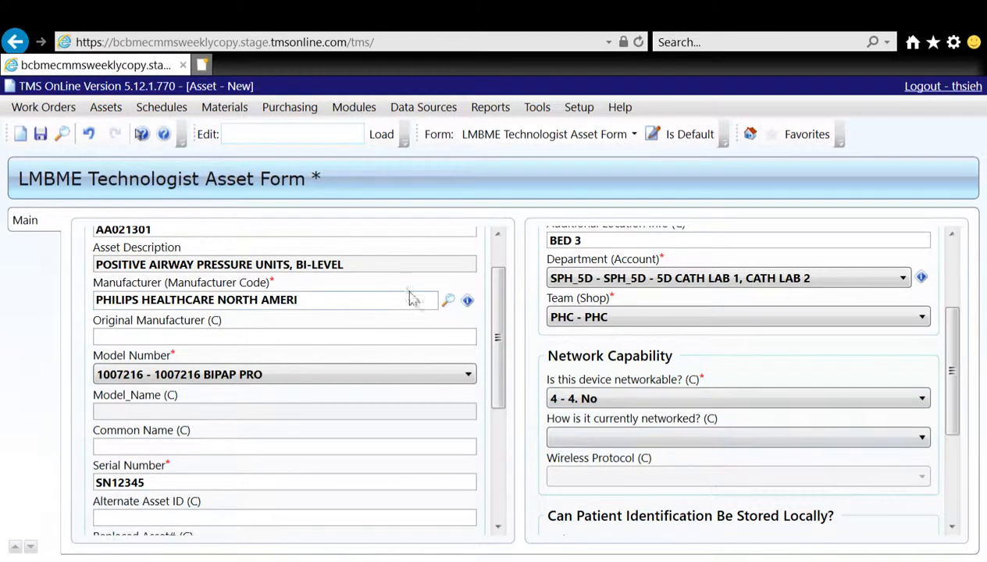
# Set Patient Data (HIPAA Data) to No Patient Identifier Stored Locally and try to save the asset.
pyautogui.moveTo(500, 358); pyautogui.dragTo(512, 434)
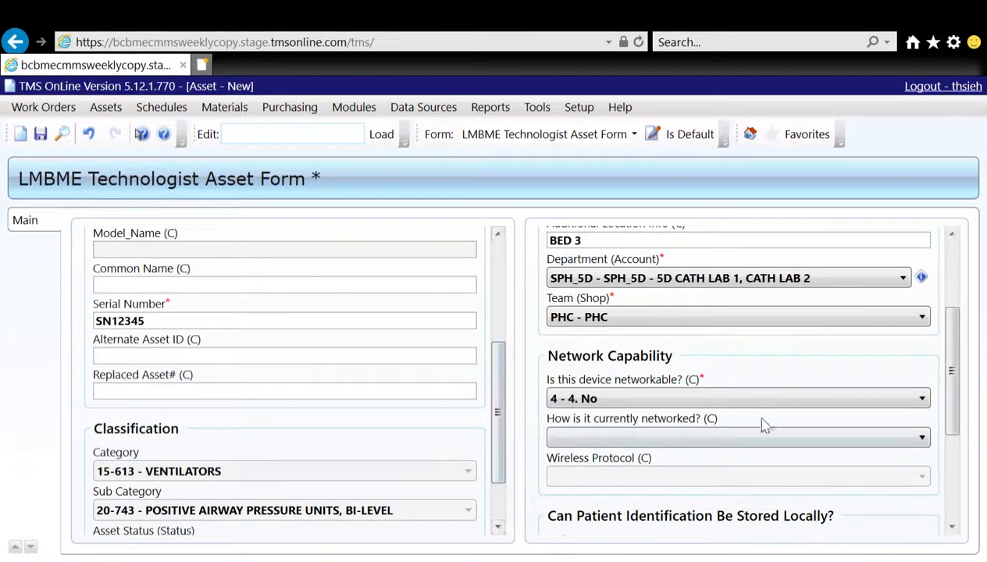
pyautogui.moveTo(951, 400); pyautogui.dragTo(978, 492)
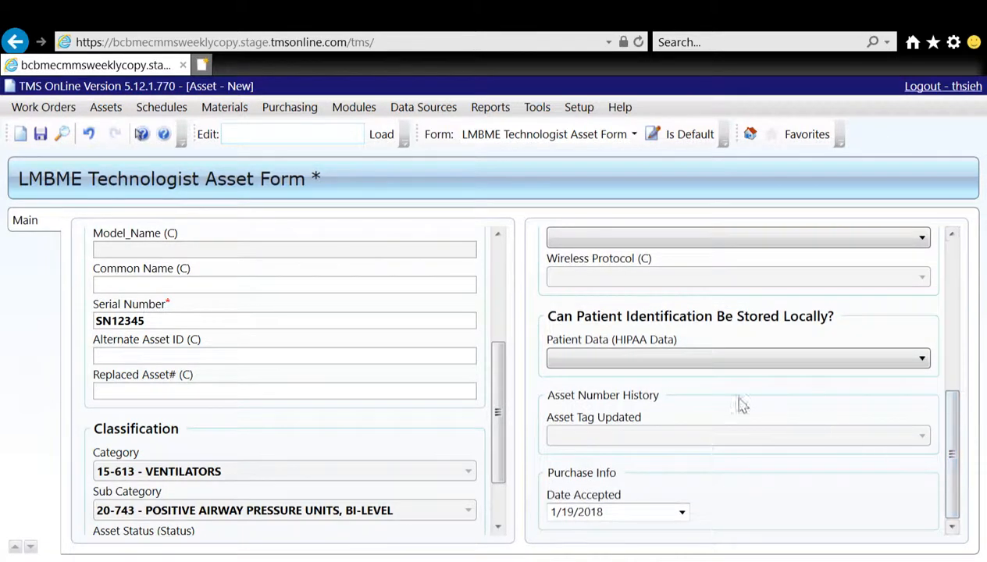
pyautogui.click(647, 361)
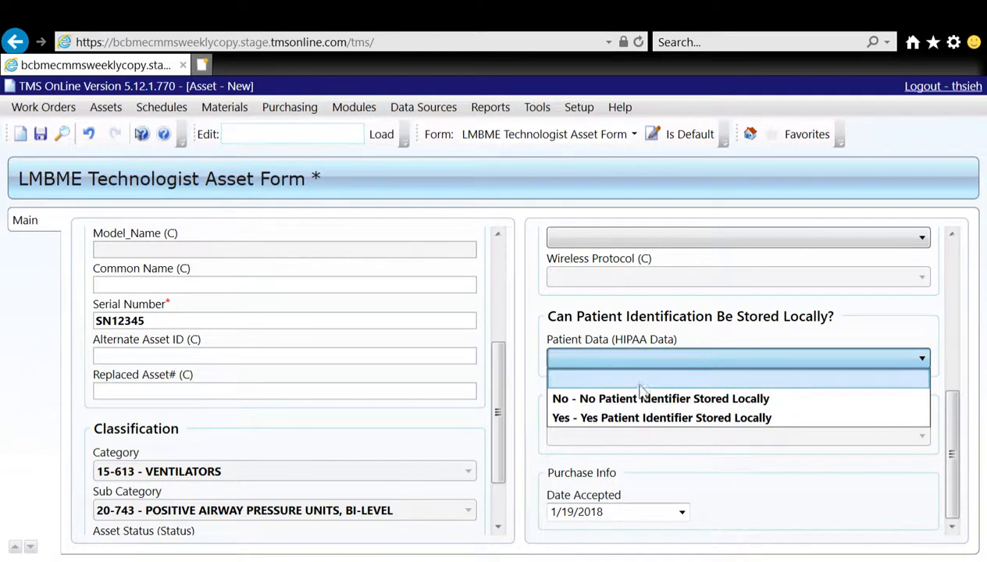
pyautogui.click(632, 399)
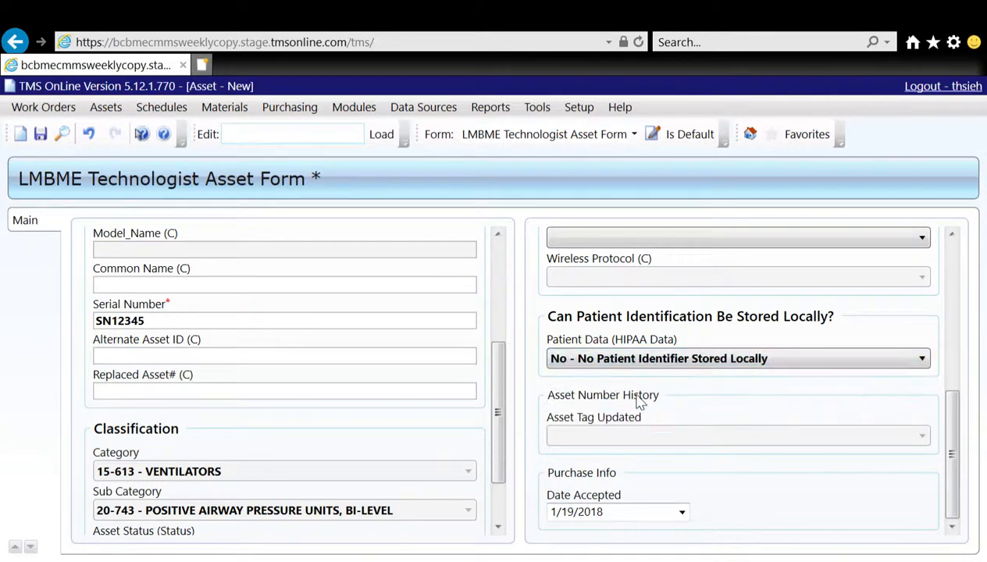
pyautogui.click(40, 134)
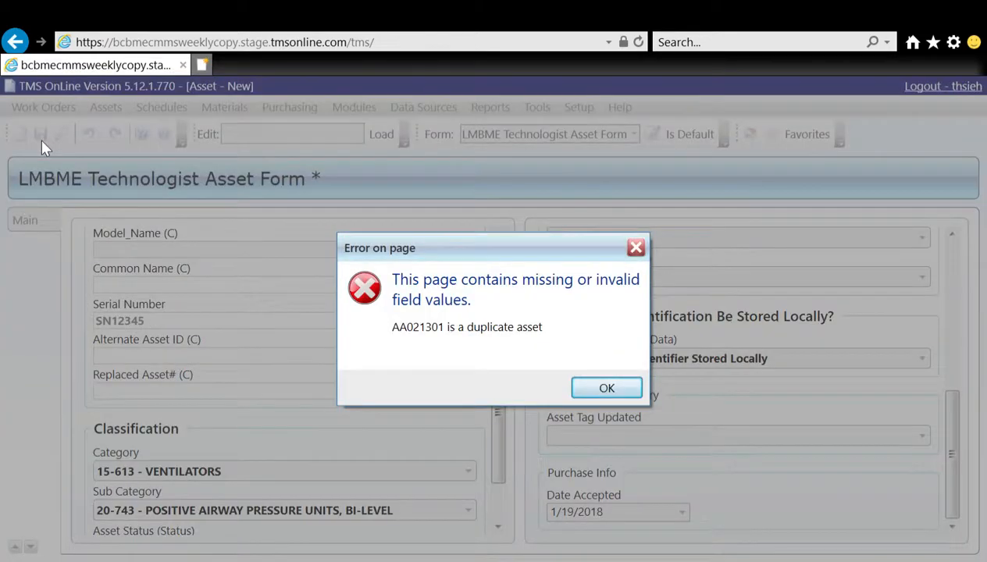
pyautogui.click(599, 388)
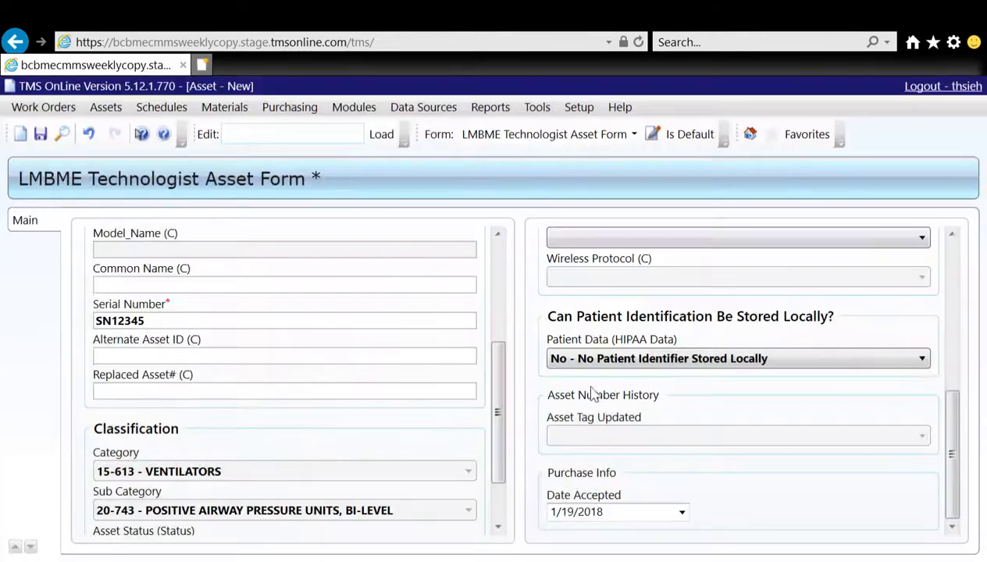
# Correct the asset number to AA0213010 and save the new asset without creating a work order for it.
pyautogui.scroll(5, 513, 398)
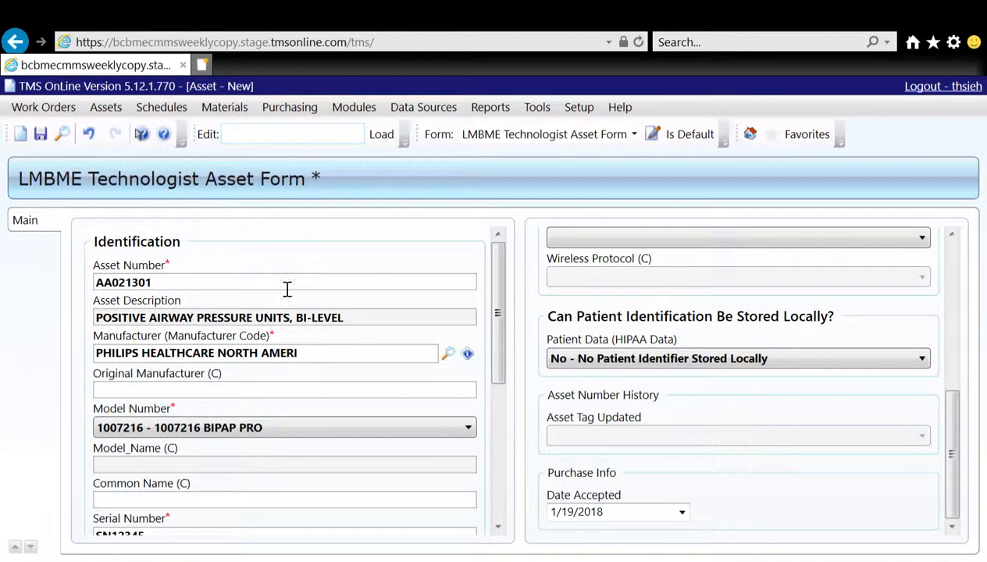
pyautogui.click(288, 287)
pyautogui.write('0')
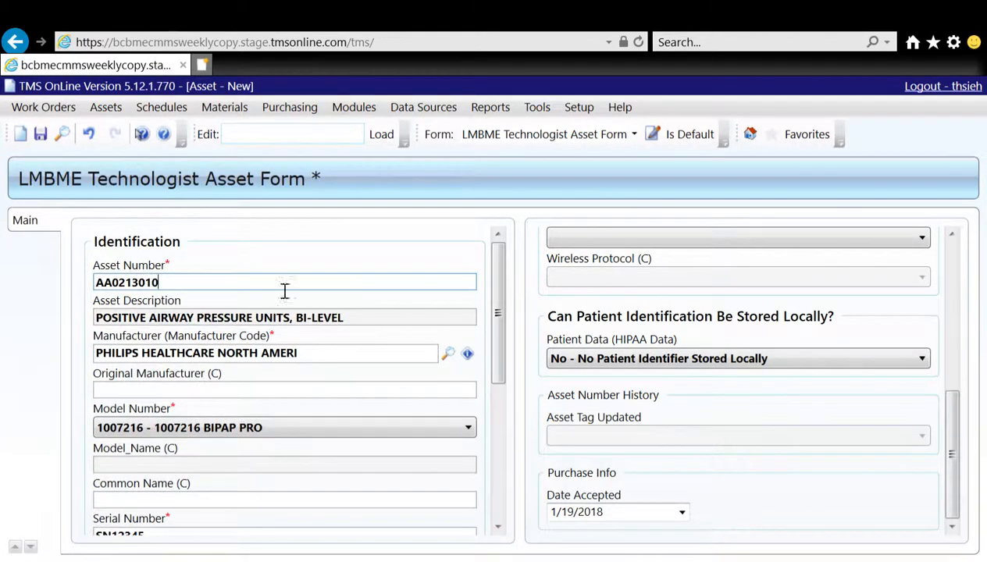
pyautogui.click(45, 138)
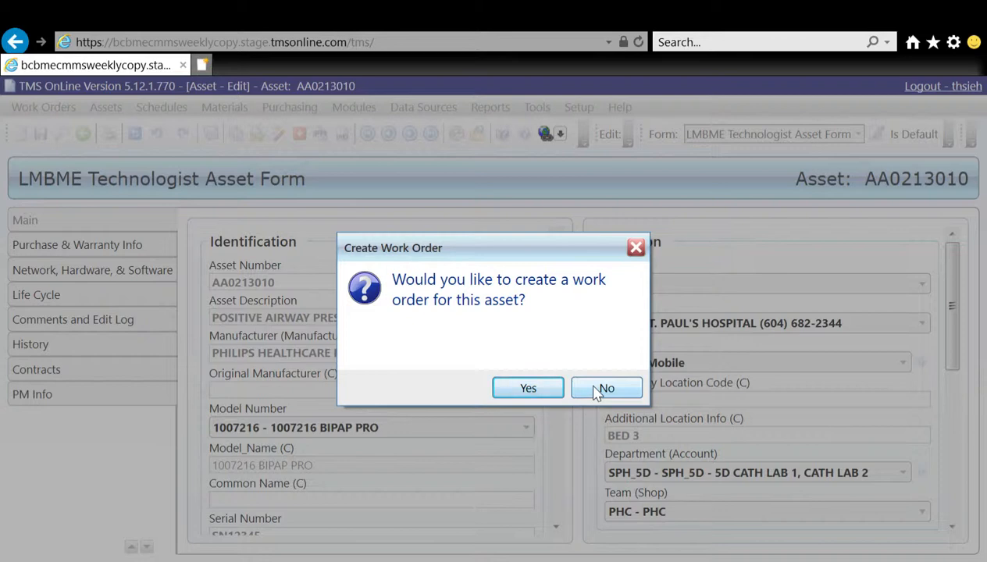
pyautogui.click(598, 391)
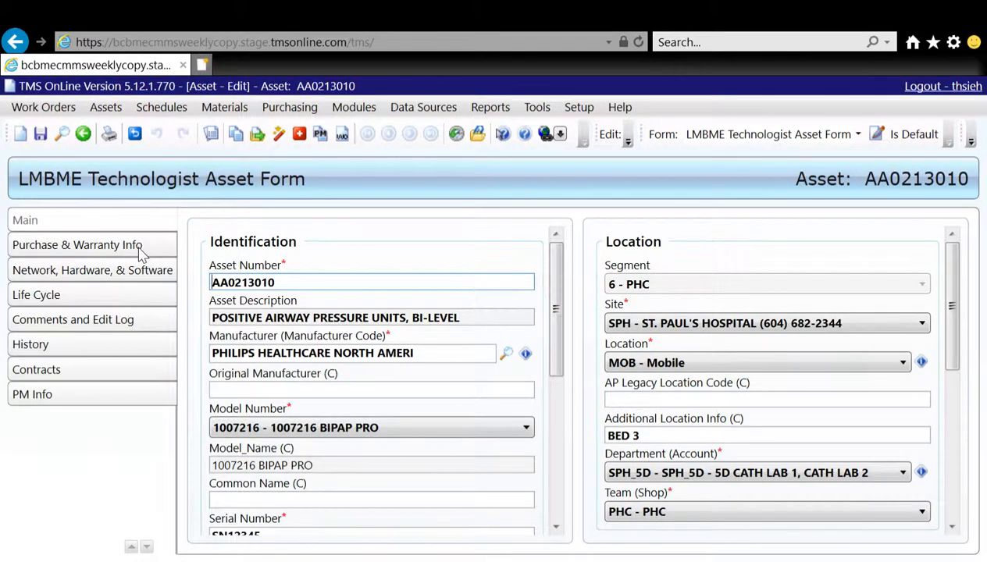
# Enter a PO Price of 5000 in the asset's purchase information.
pyautogui.click(141, 249)
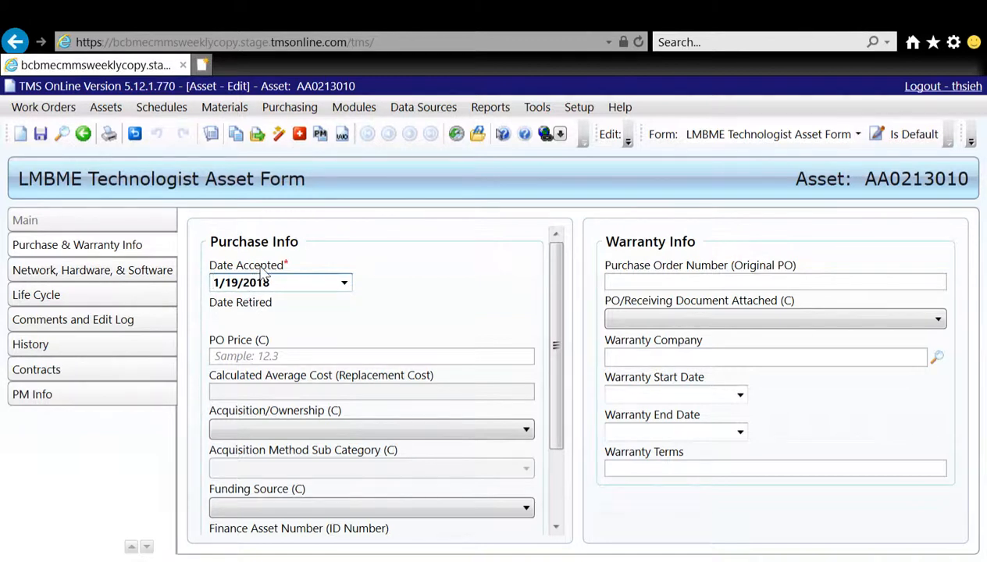
pyautogui.click(303, 357)
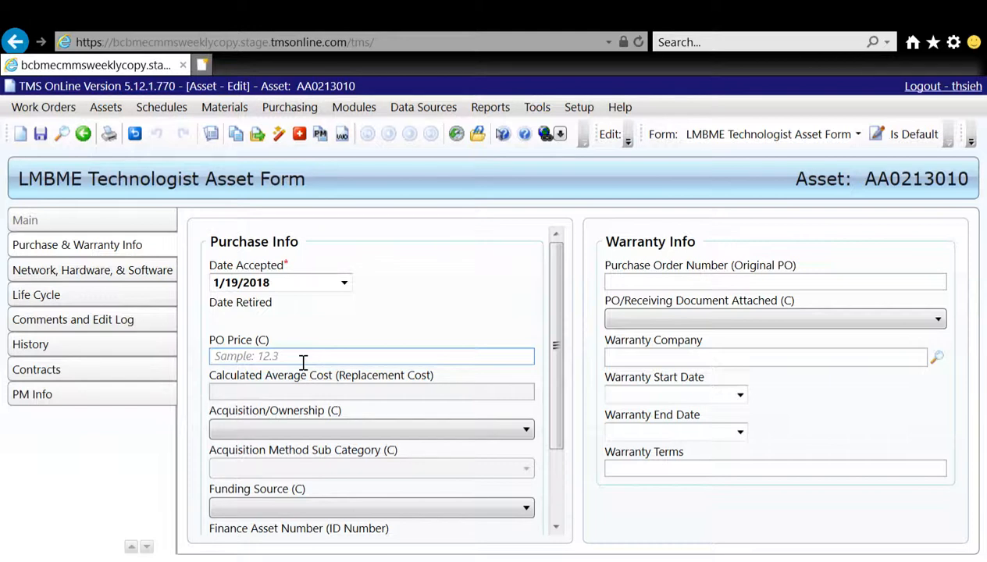
pyautogui.write('5000')
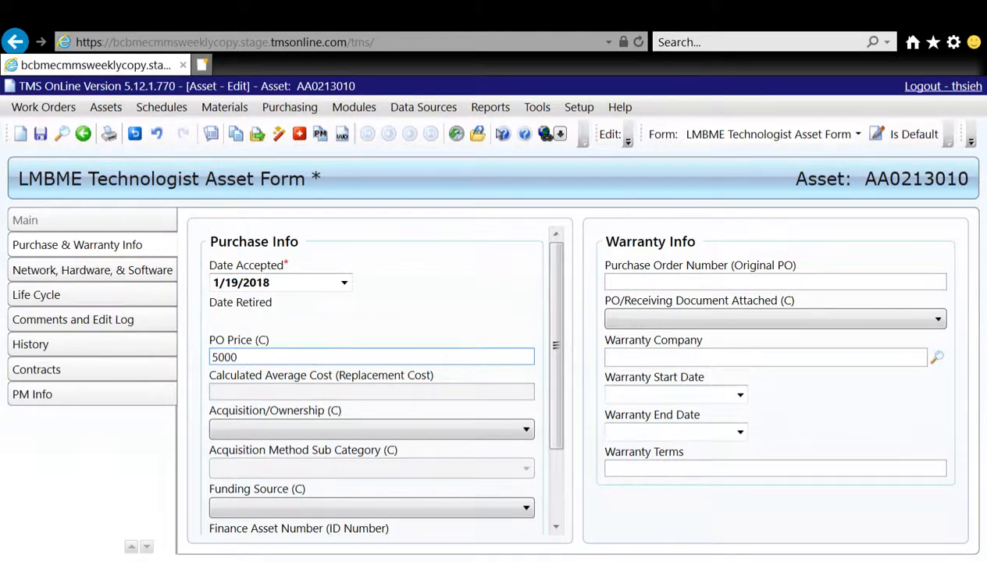
pyautogui.click(341, 305)
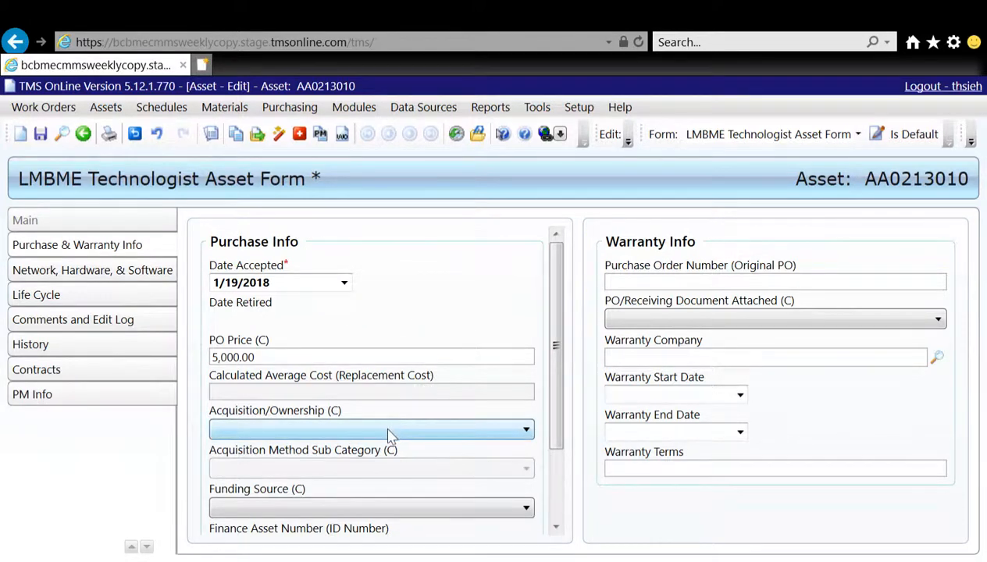
# Set the asset's Acquisition/Ownership to 01 - Purchase and its Acquisition Method Sub Category to ADD - Additional.
pyautogui.scroll(-2, 555, 451)
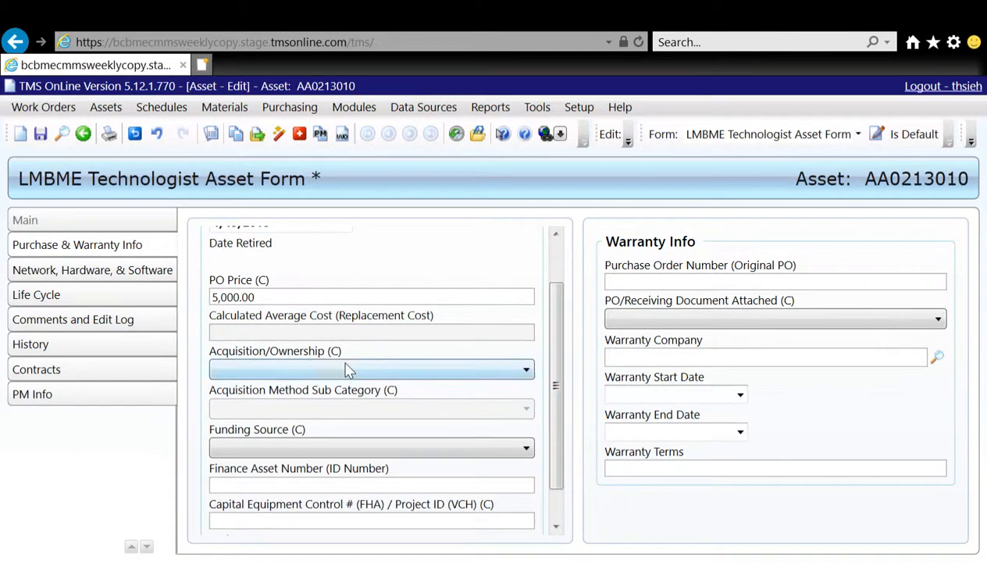
pyautogui.click(346, 374)
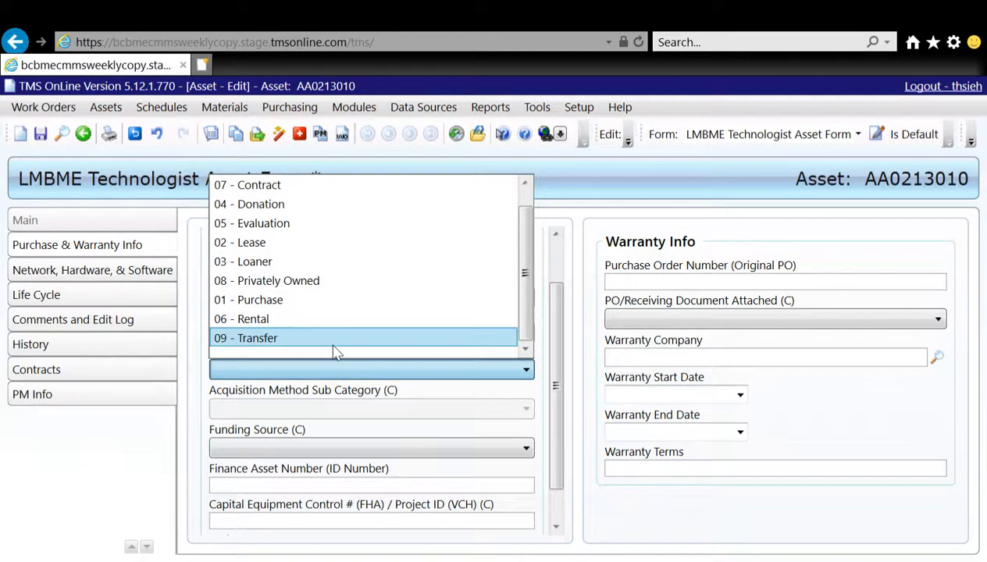
pyautogui.click(331, 306)
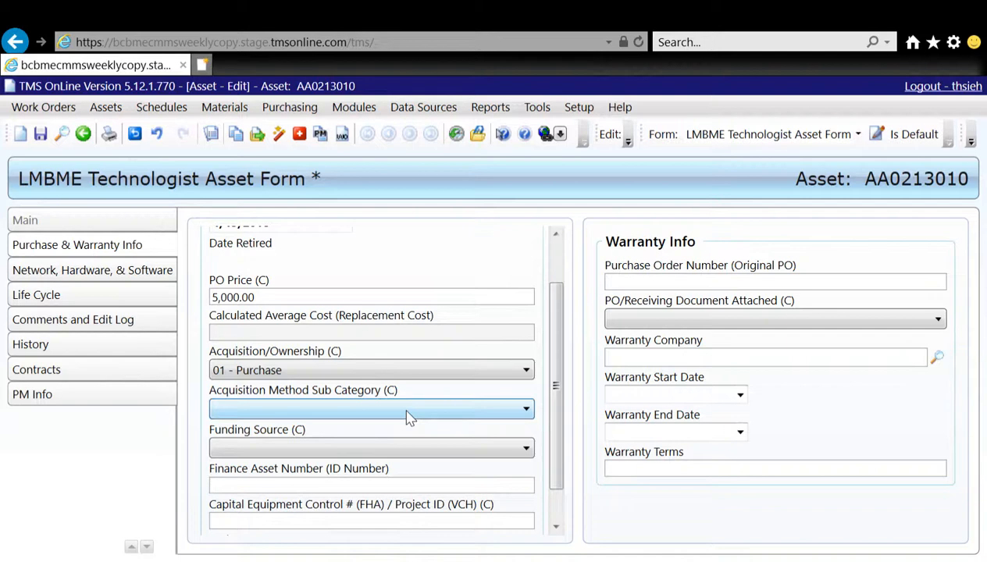
pyautogui.click(408, 419)
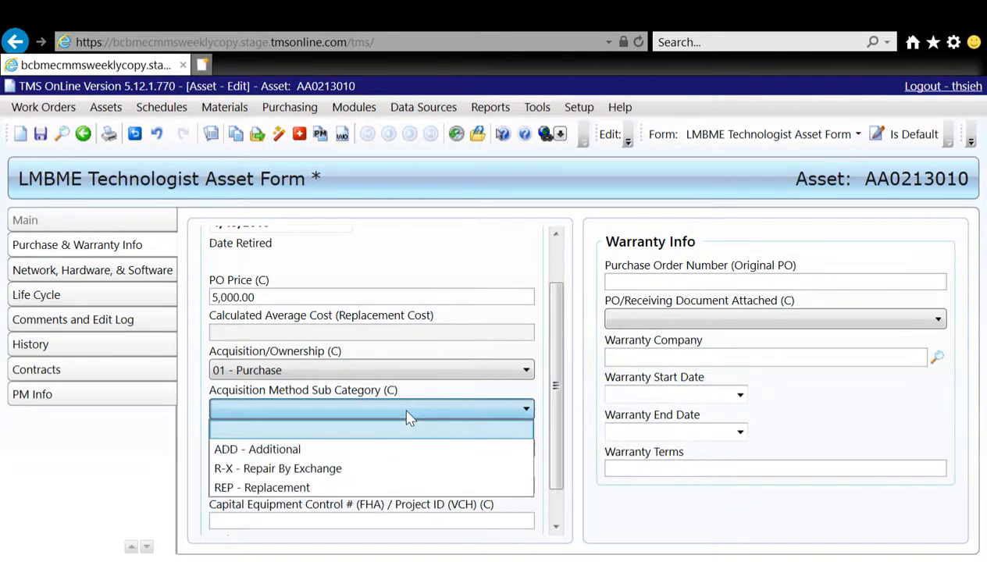
pyautogui.click(399, 459)
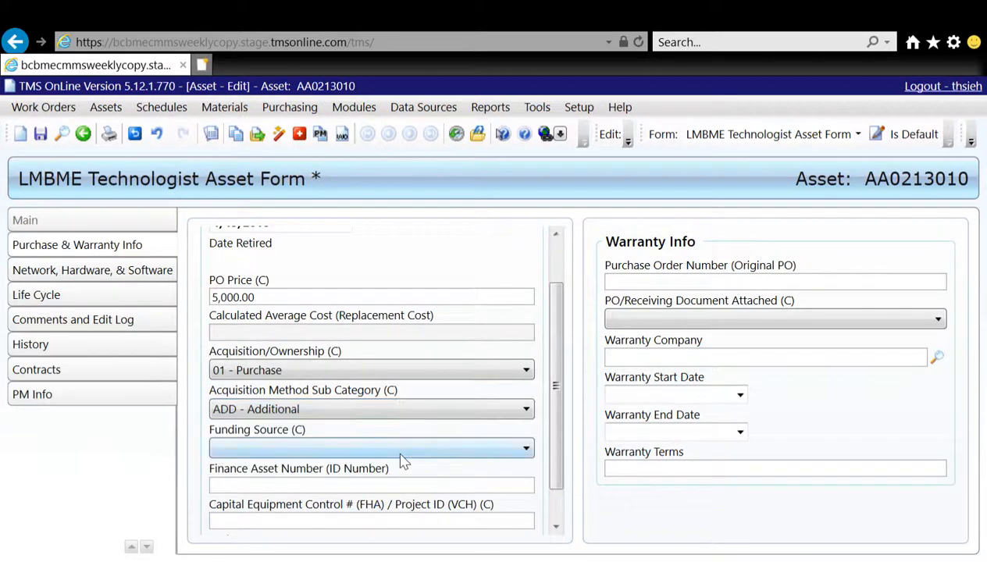
# Set the asset's funding source to 04 - Minor Operating – (< $5,000).
pyautogui.click(383, 452)
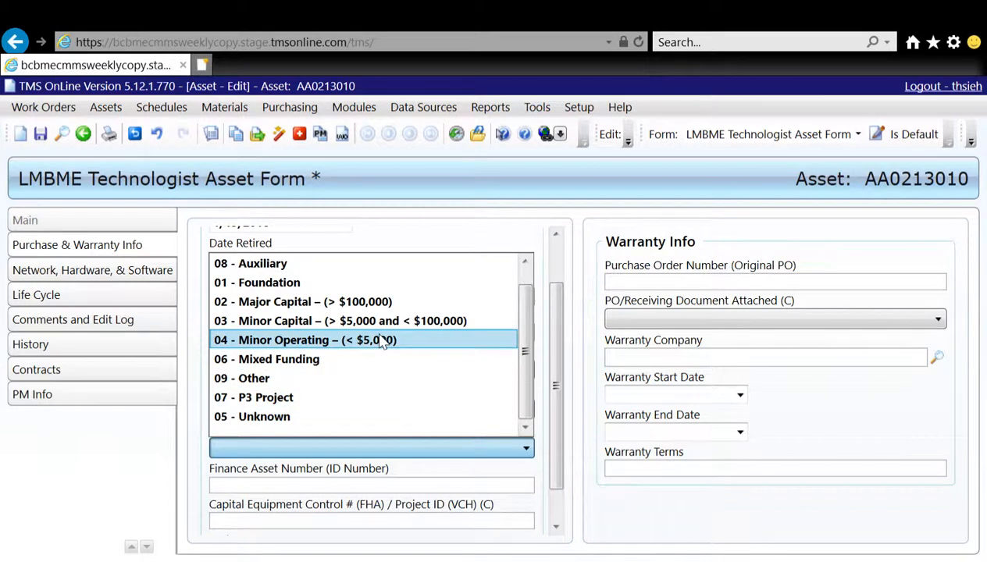
pyautogui.click(382, 342)
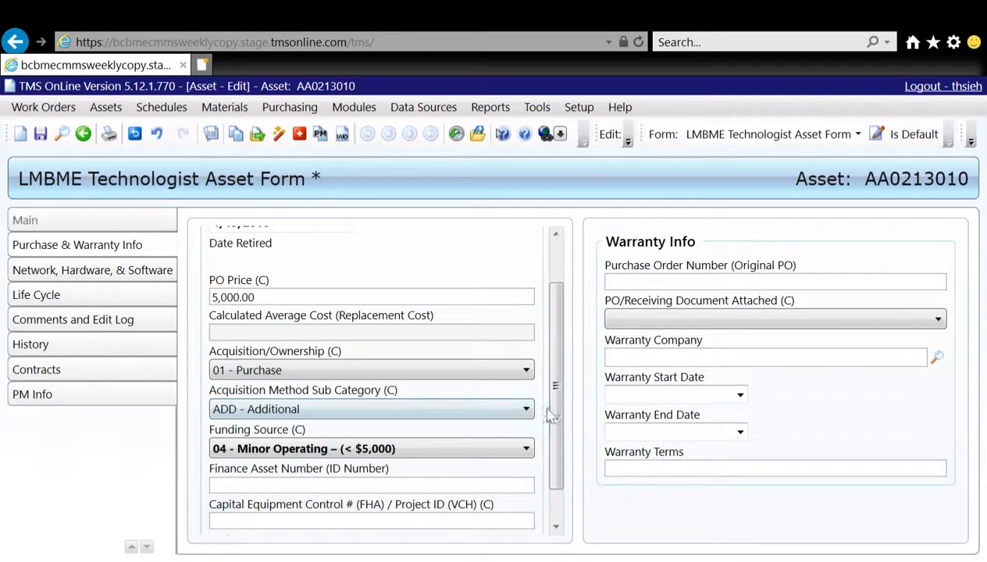
pyautogui.moveTo(560, 418); pyautogui.dragTo(569, 452)
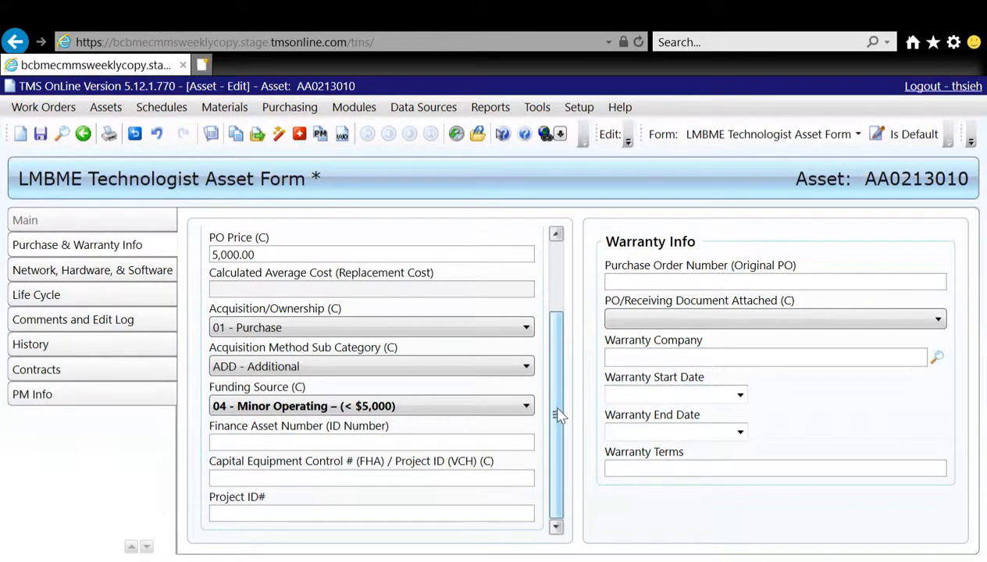
pyautogui.moveTo(559, 416); pyautogui.dragTo(543, 341)
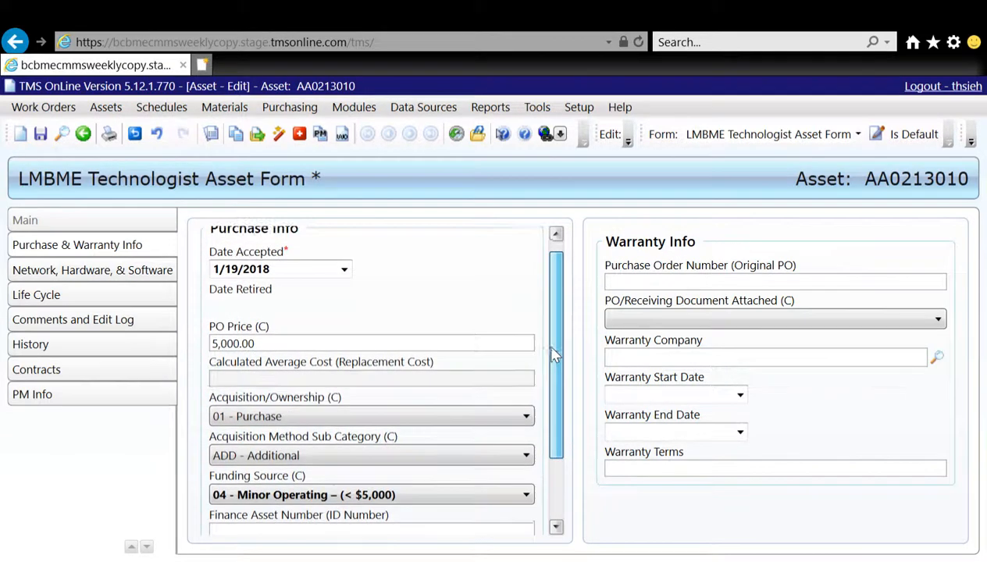
# Enter the purchase order number in the warranty information and set PO/Receiving Document Attached to 1 - Yes.
pyautogui.click(685, 290)
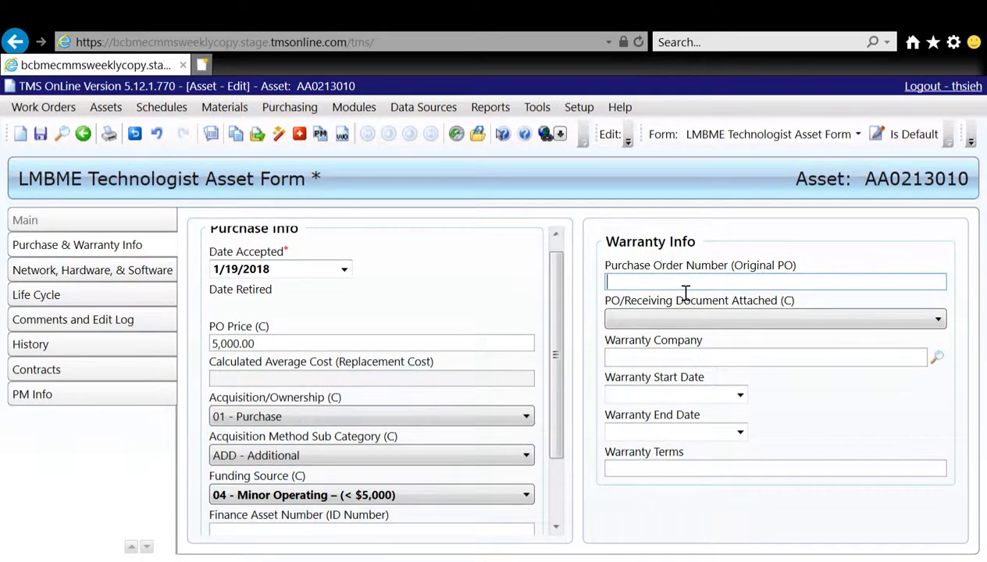
pyautogui.write('21000-1234500')
pyautogui.click(669, 328)
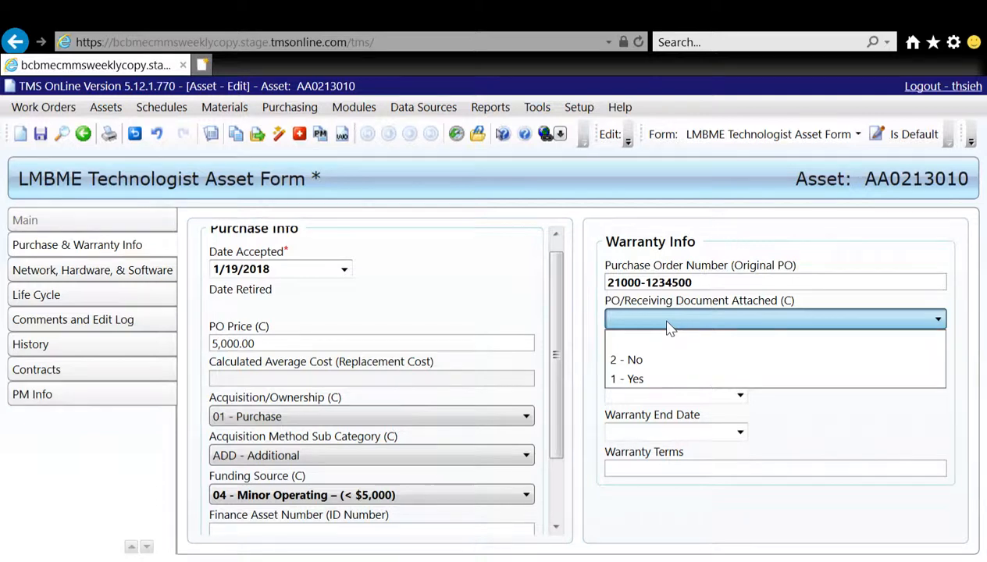
pyautogui.click(670, 328)
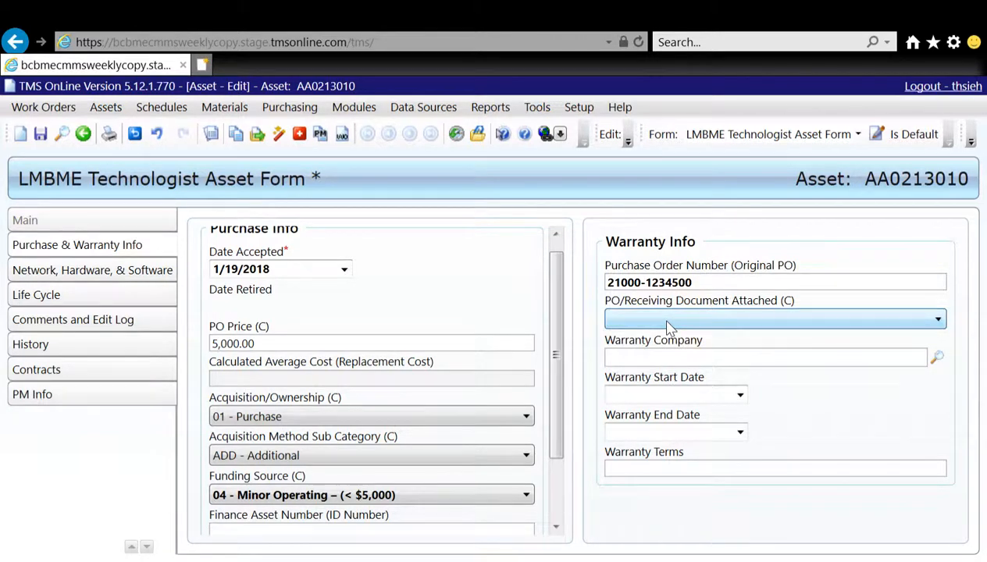
pyautogui.click(669, 315)
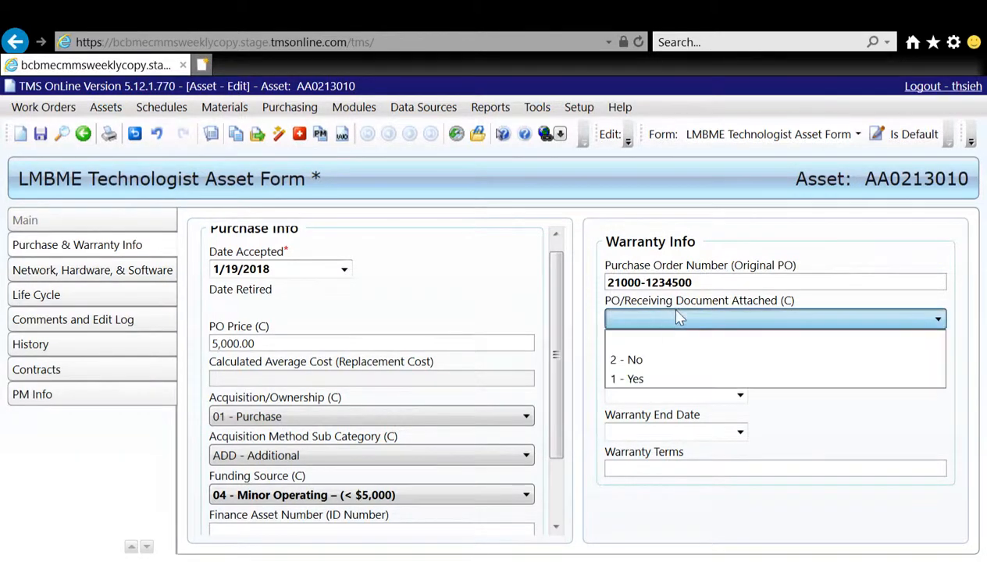
pyautogui.click(637, 380)
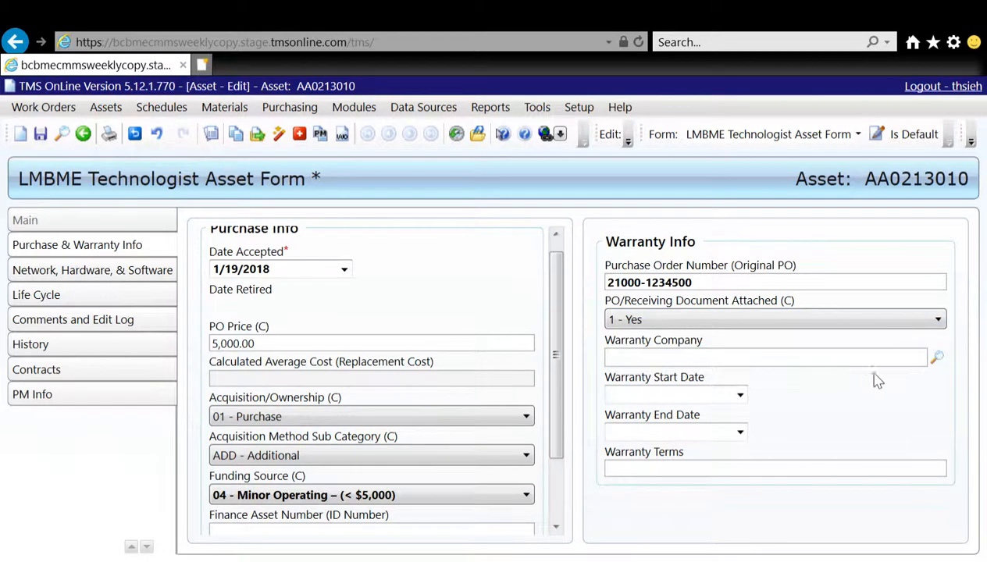
pyautogui.click(938, 361)
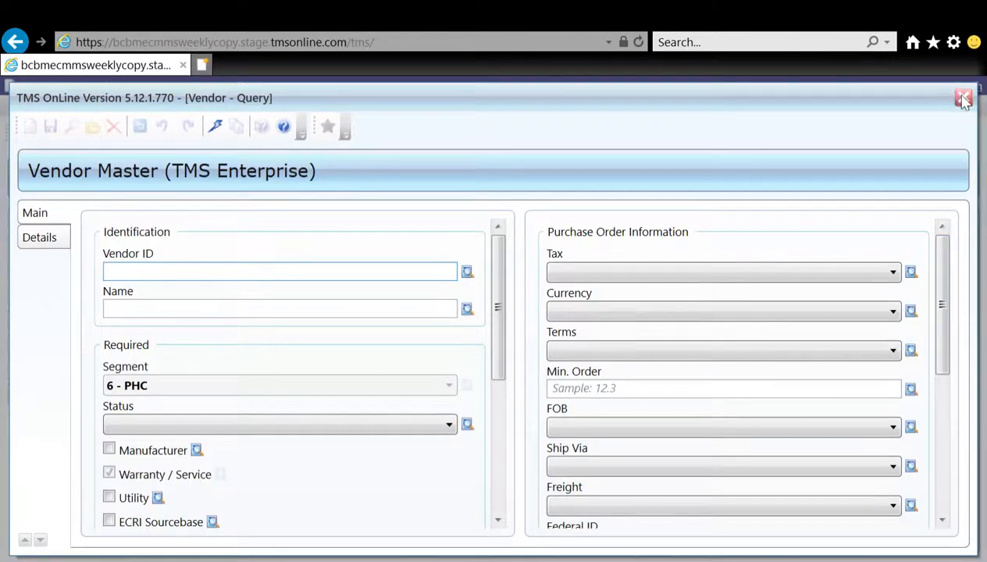
pyautogui.click(958, 98)
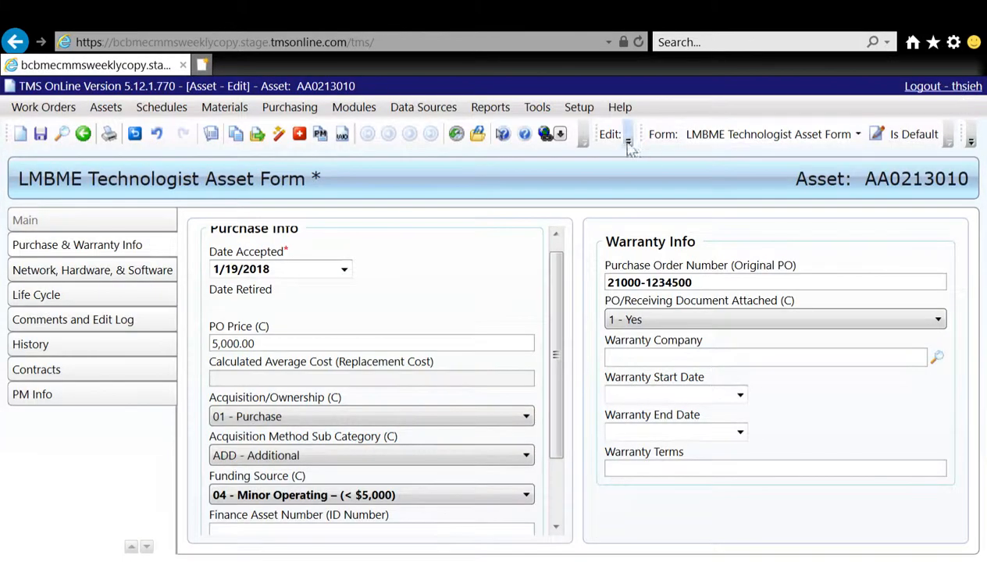
# Attach the file ECRI.docx to the asset as an active document, using PO# and the purchase order number as its description.
pyautogui.click(478, 136)
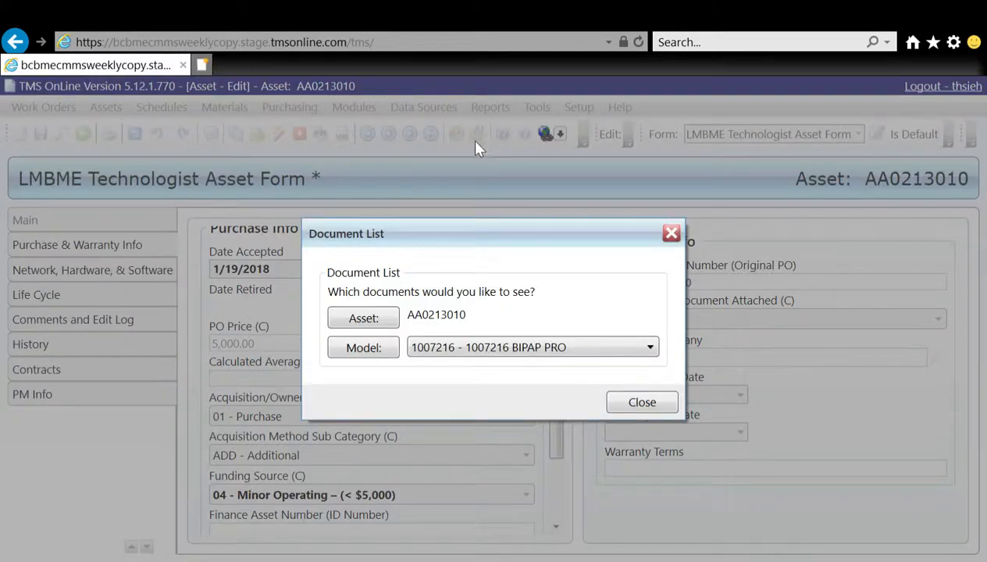
pyautogui.click(383, 319)
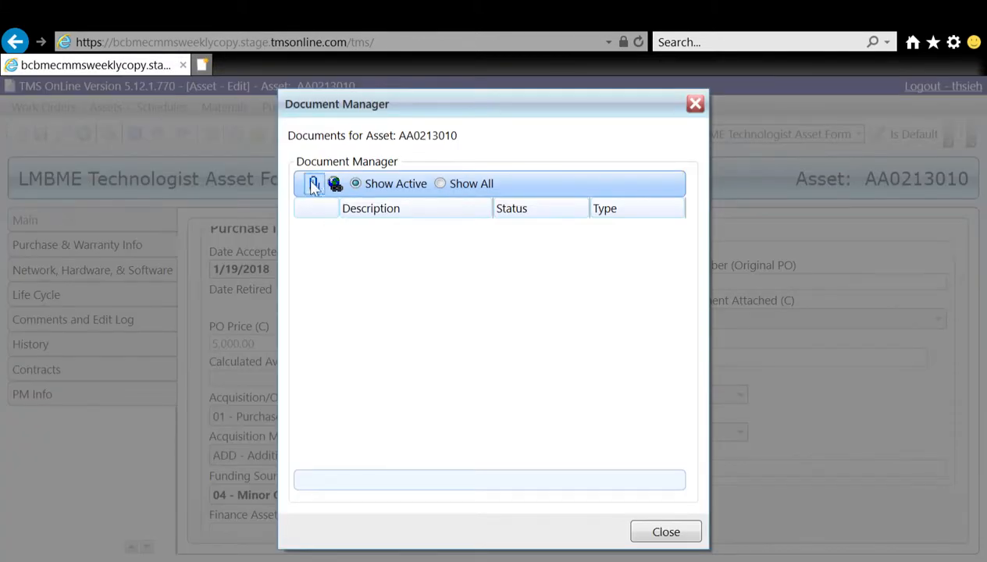
pyautogui.click(314, 185)
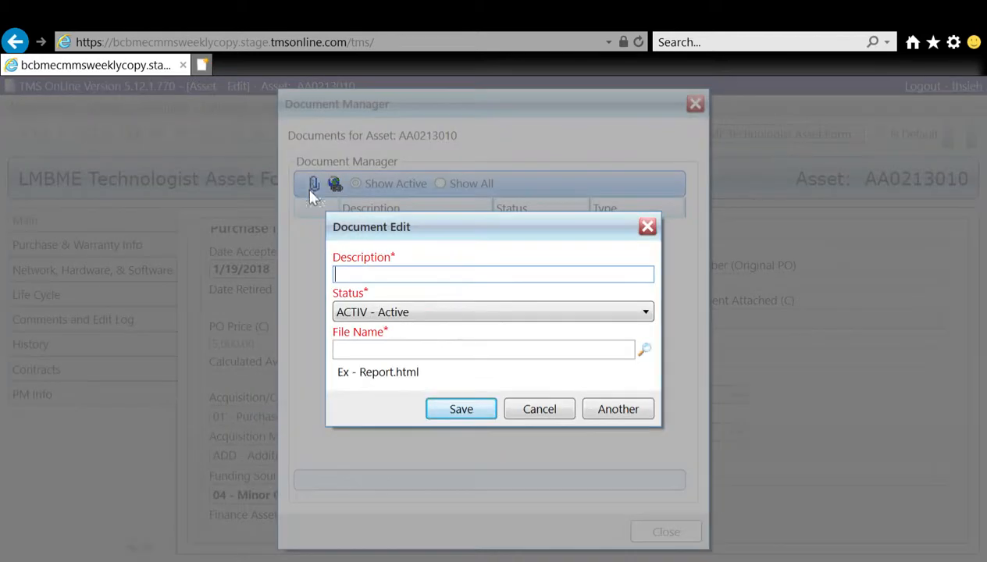
pyautogui.click(646, 351)
pyautogui.write('PO # ')
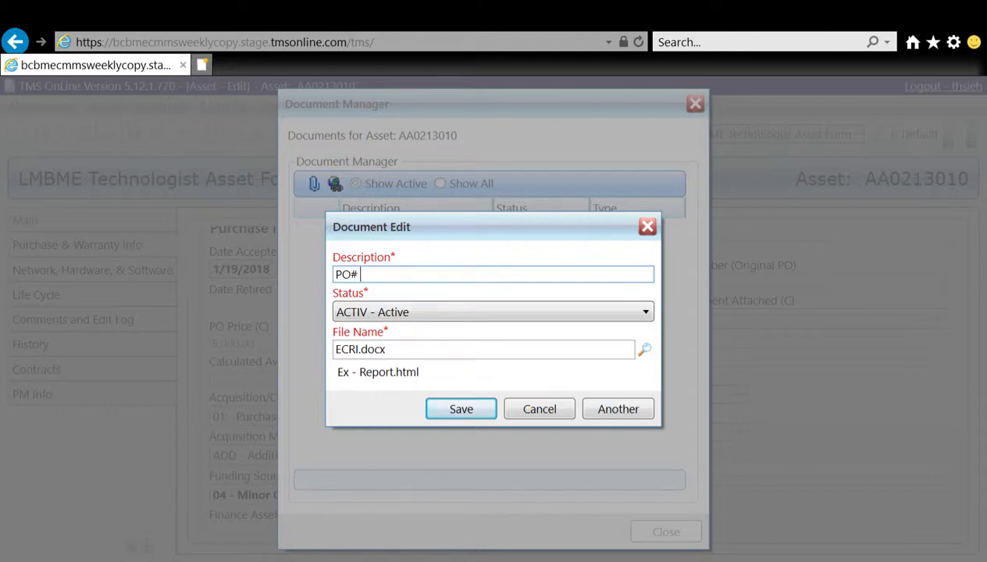
pyautogui.write('2100-1234')
pyautogui.write('5000')
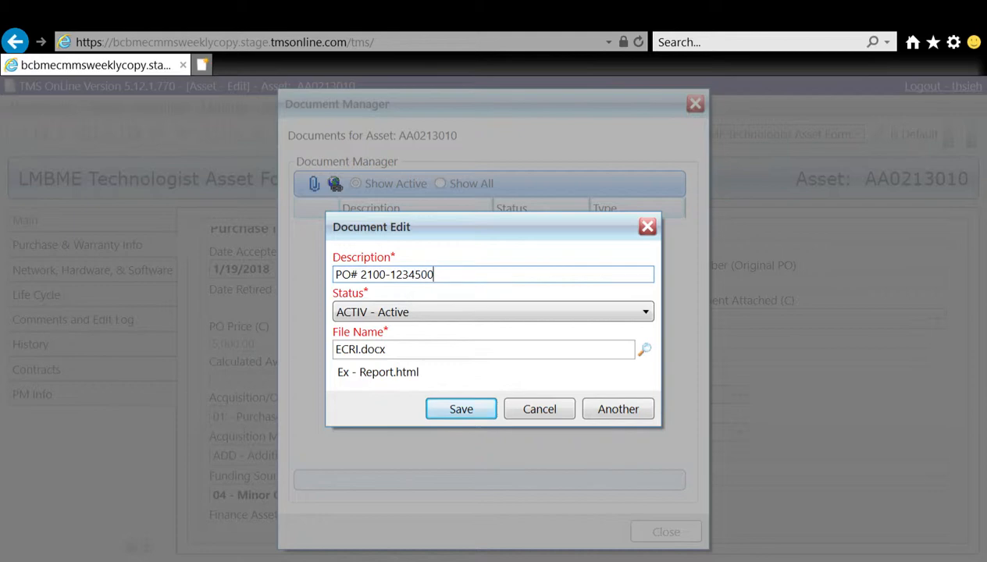
pyautogui.click(469, 413)
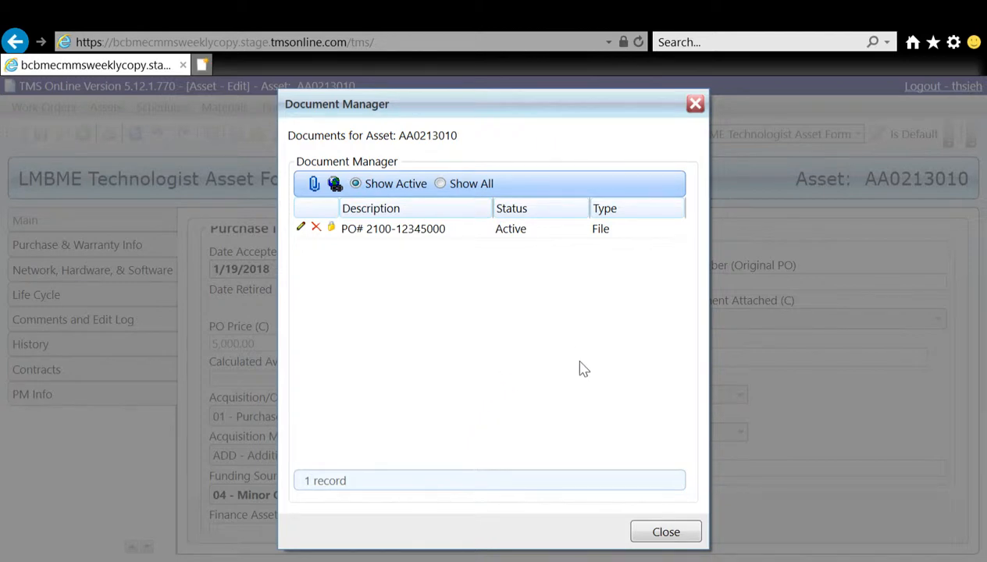
pyautogui.click(678, 534)
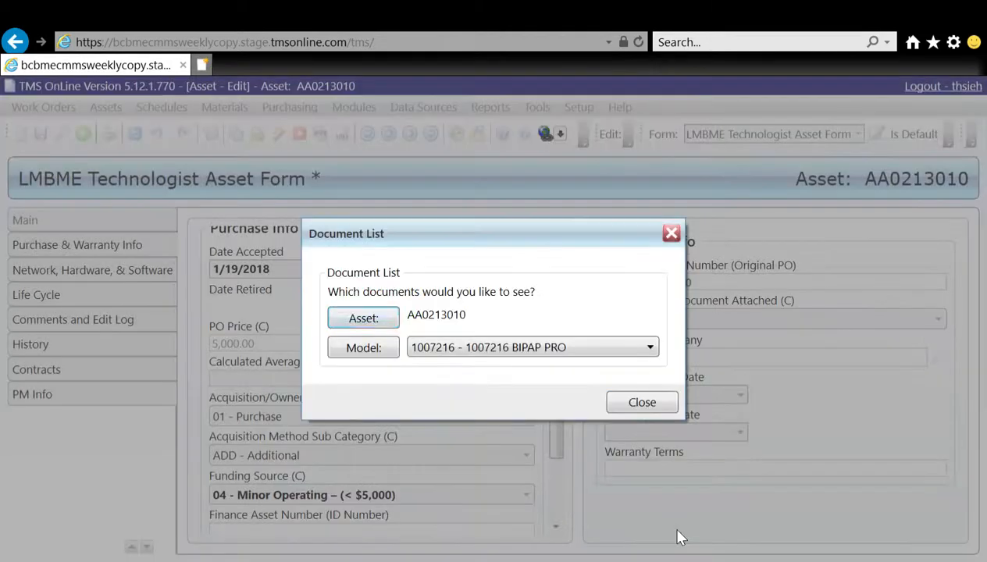
pyautogui.click(642, 403)
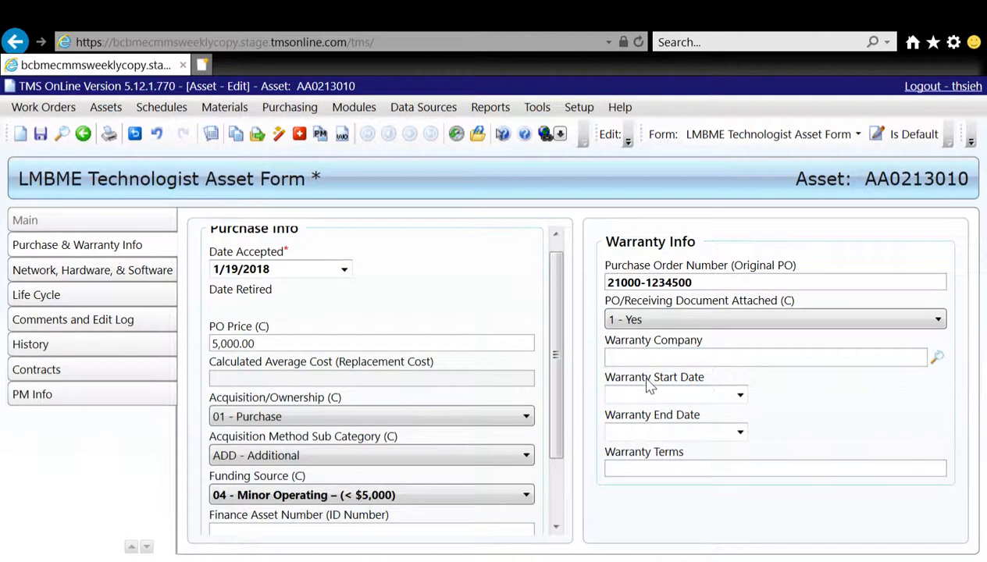
# Look up vendors matching *philips* to set the warranty company to PHILIPS HEALTHCARE NORTH AMERI, and set the warranty start date to 1/19/2018.
pyautogui.click(938, 359)
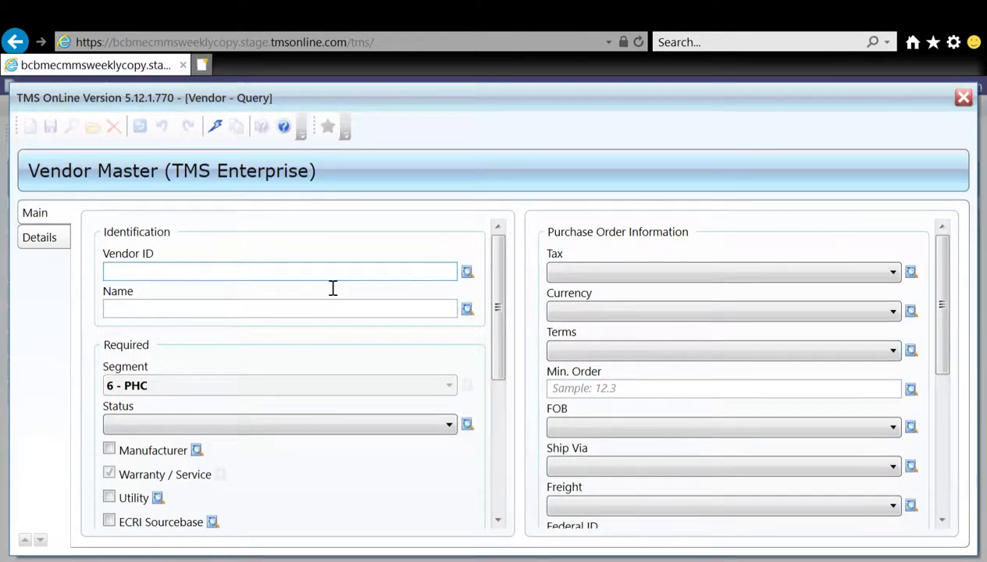
pyautogui.write('*philips*')
pyautogui.click(215, 125)
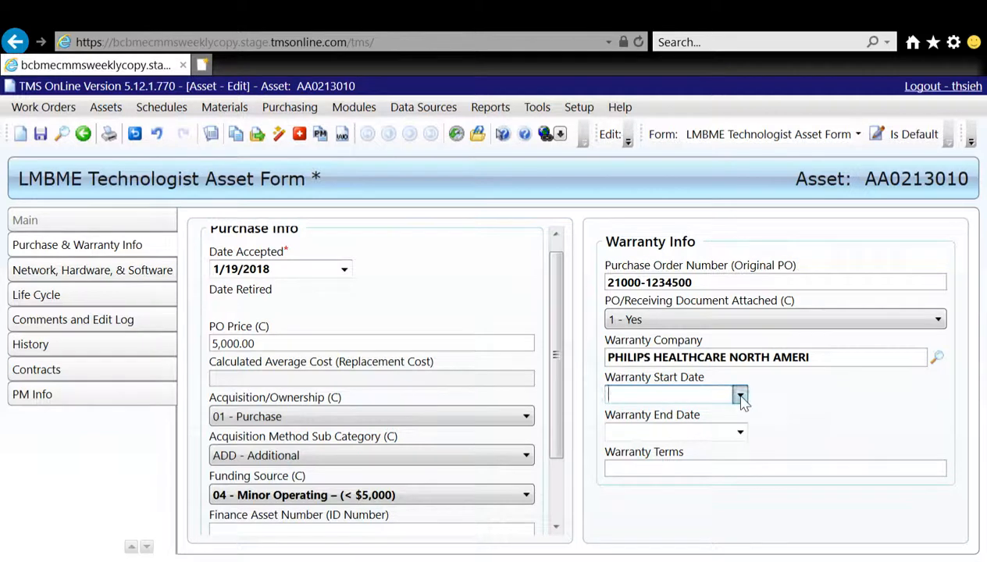
pyautogui.click(741, 396)
pyautogui.click(752, 292)
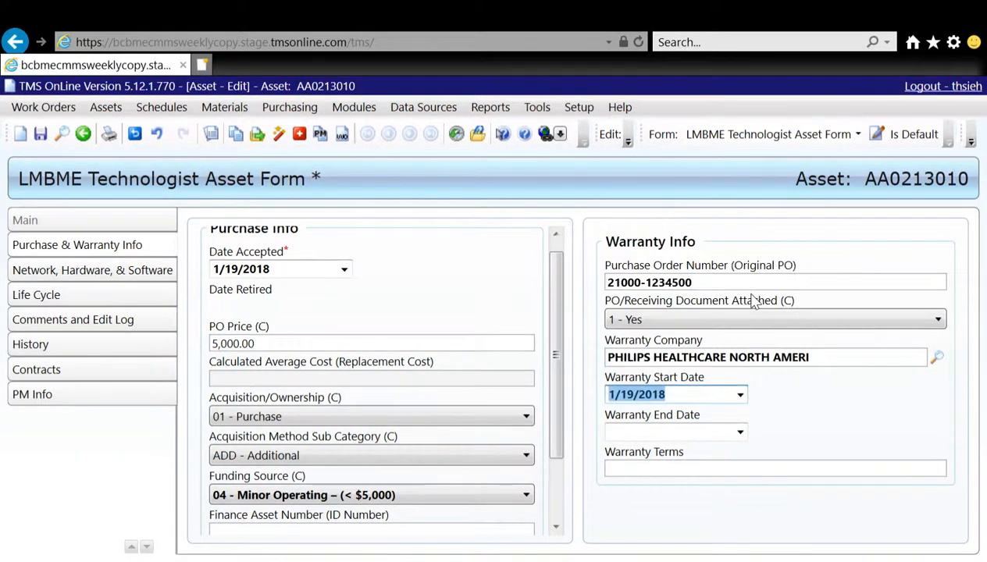
# Set the warranty end date to 1/19/2019 and enter Parts + Labour as the warranty terms.
pyautogui.click(741, 432)
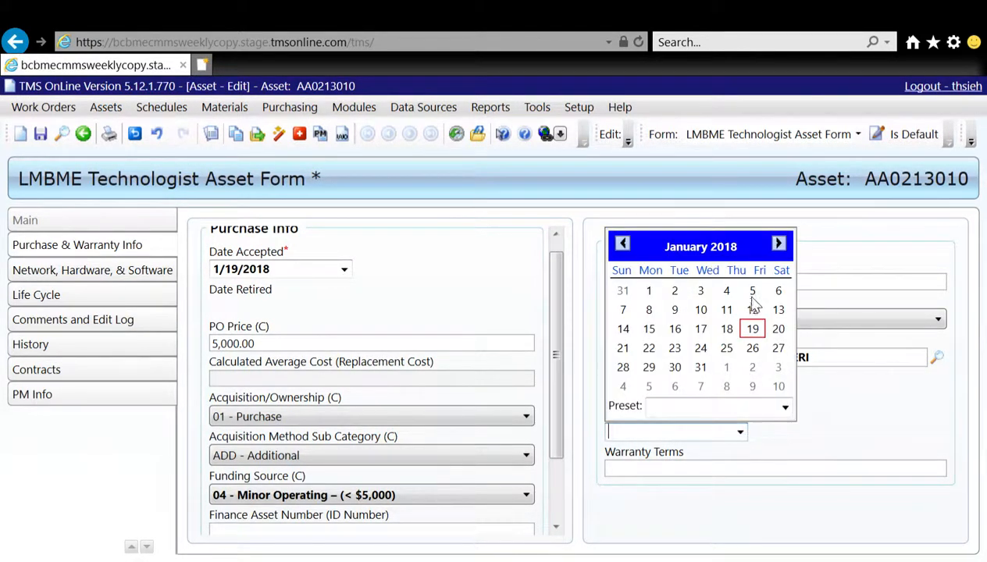
pyautogui.click(784, 407)
pyautogui.scroll(-3, 784, 311)
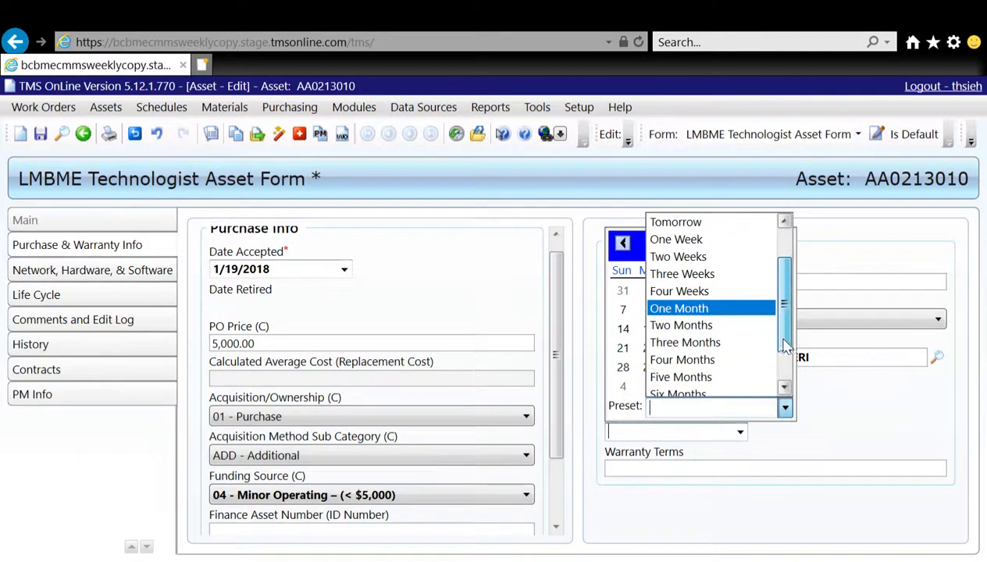
pyautogui.click(729, 366)
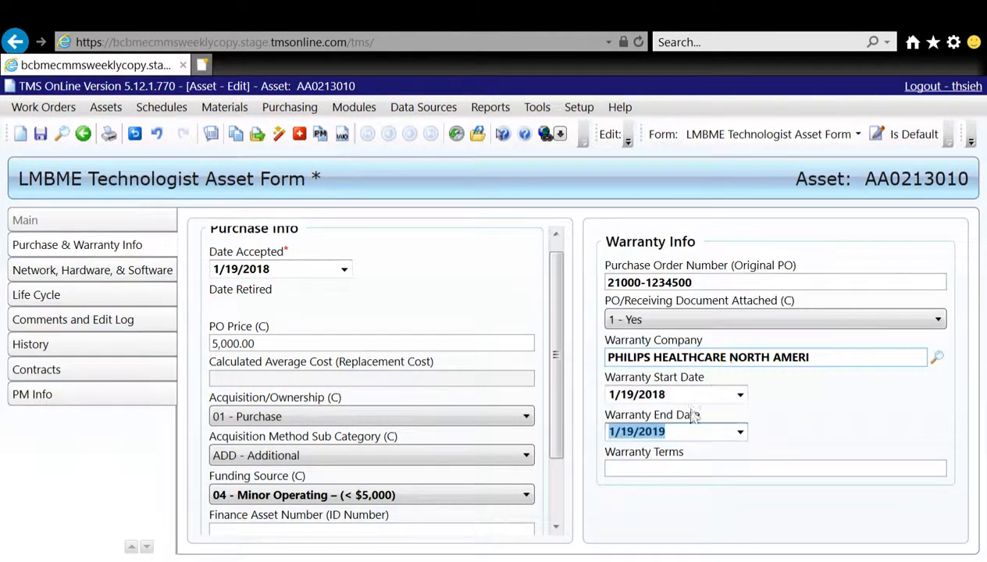
pyautogui.click(668, 482)
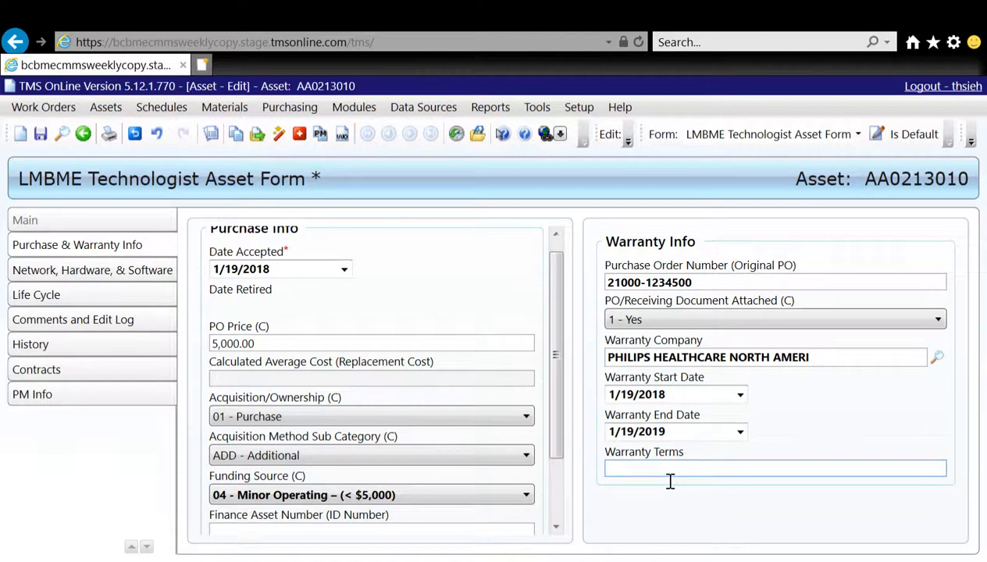
pyautogui.write('Parts + Labour')
# Examine the asset's network, hardware and software fields, including the wireless IP, OS software version and medical application remote access sections.
pyautogui.click(110, 281)
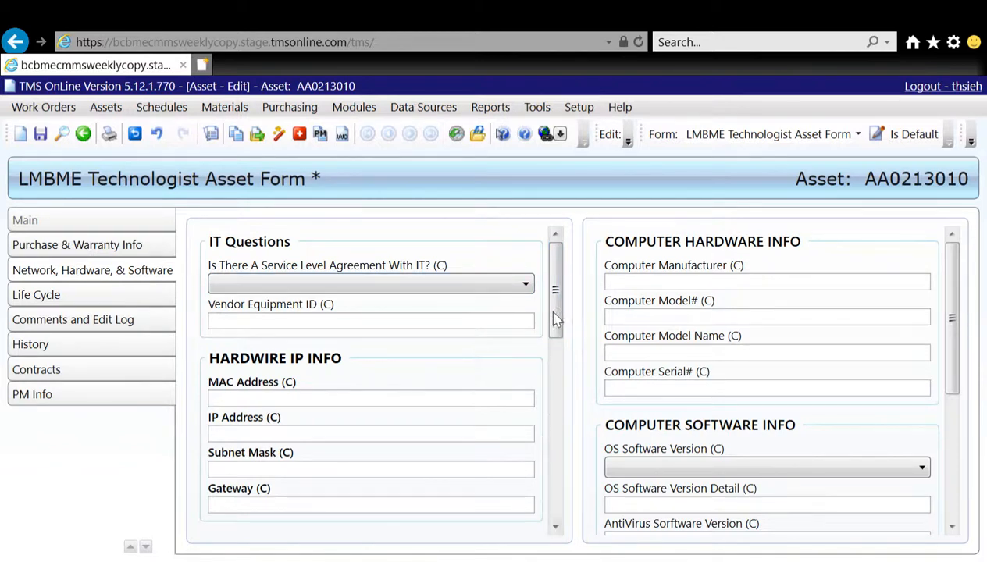
pyautogui.moveTo(551, 312); pyautogui.dragTo(561, 414)
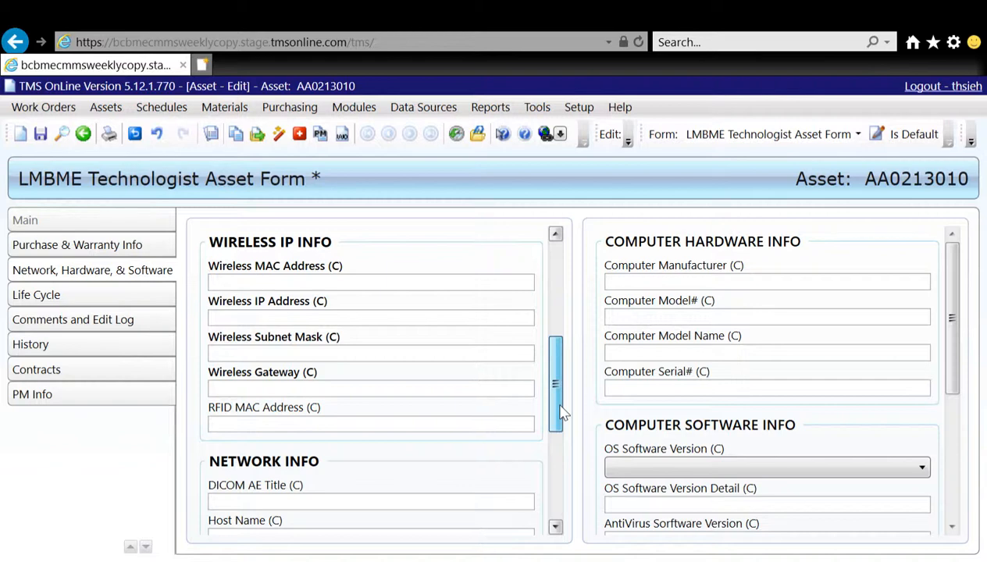
pyautogui.moveTo(561, 414); pyautogui.dragTo(561, 419)
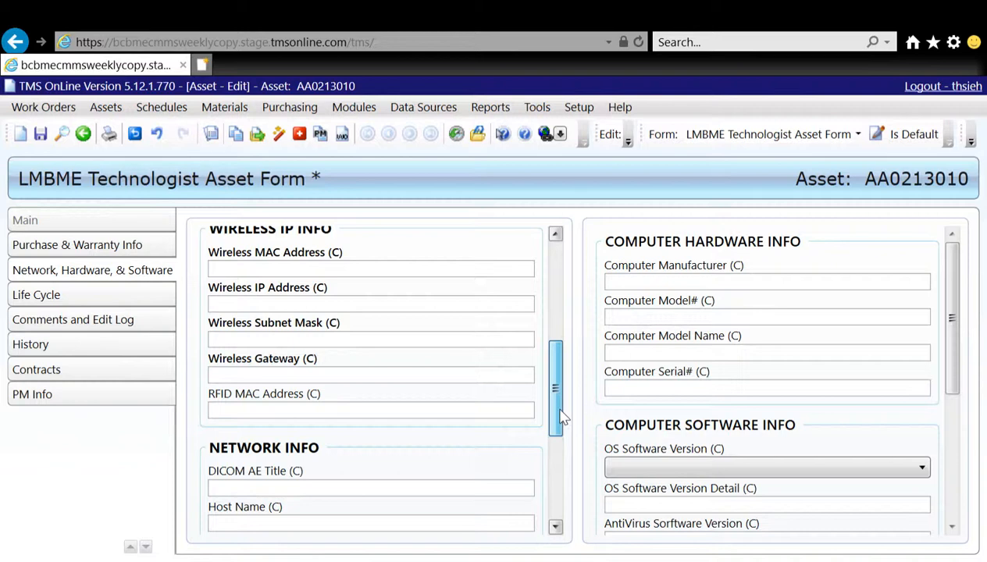
pyautogui.moveTo(564, 419); pyautogui.dragTo(564, 484)
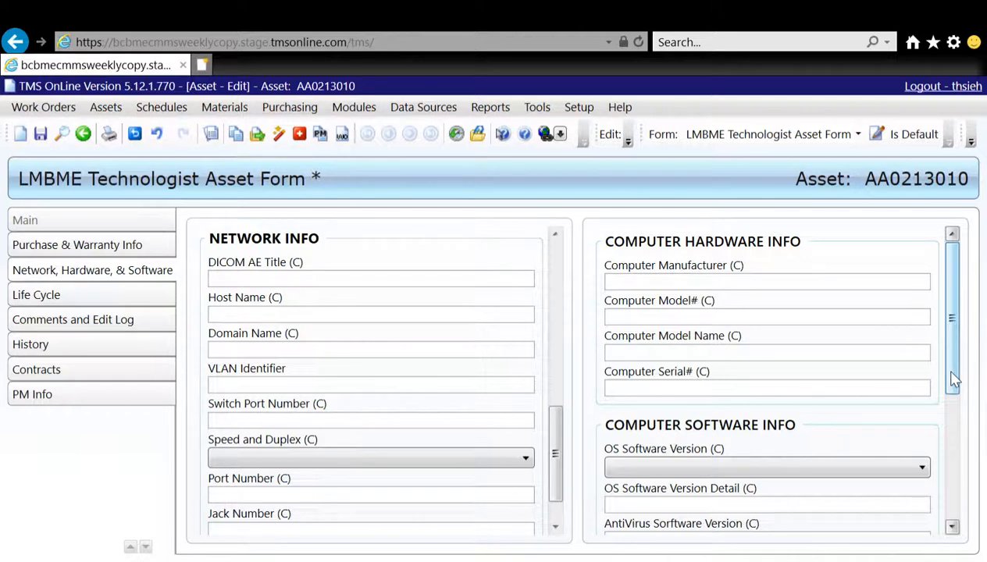
pyautogui.moveTo(955, 379); pyautogui.dragTo(952, 479)
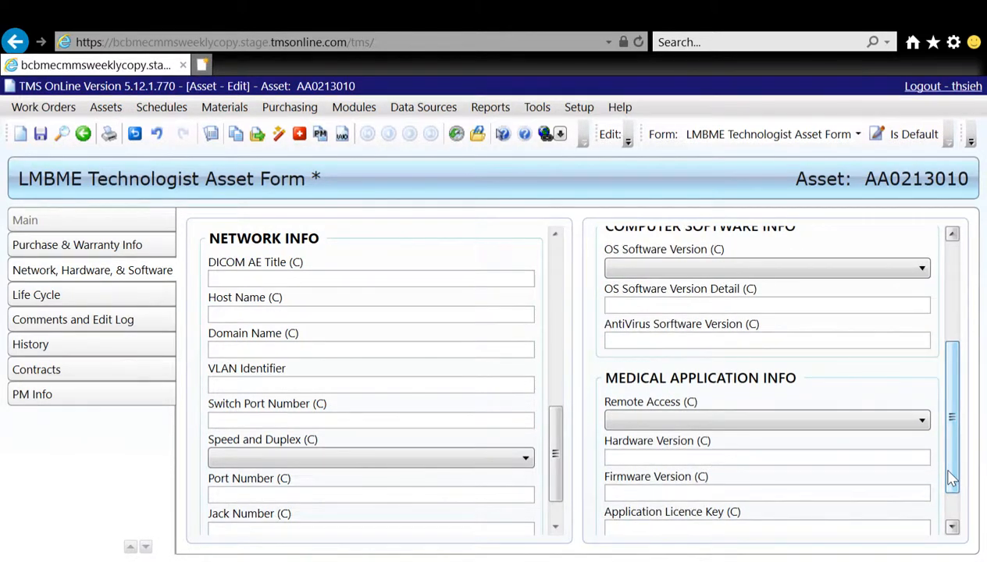
pyautogui.click(745, 269)
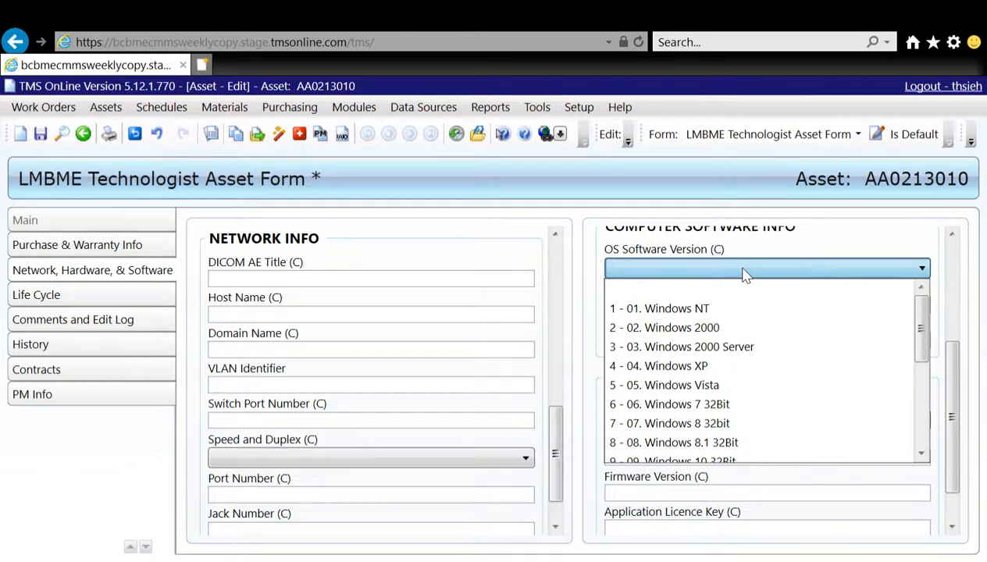
pyautogui.click(744, 269)
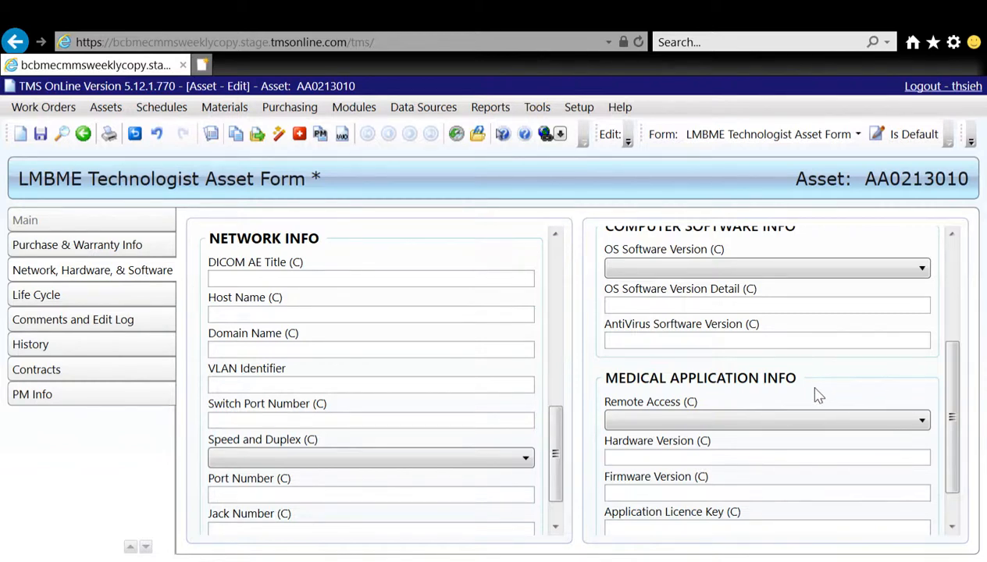
pyautogui.moveTo(953, 426); pyautogui.dragTo(958, 461)
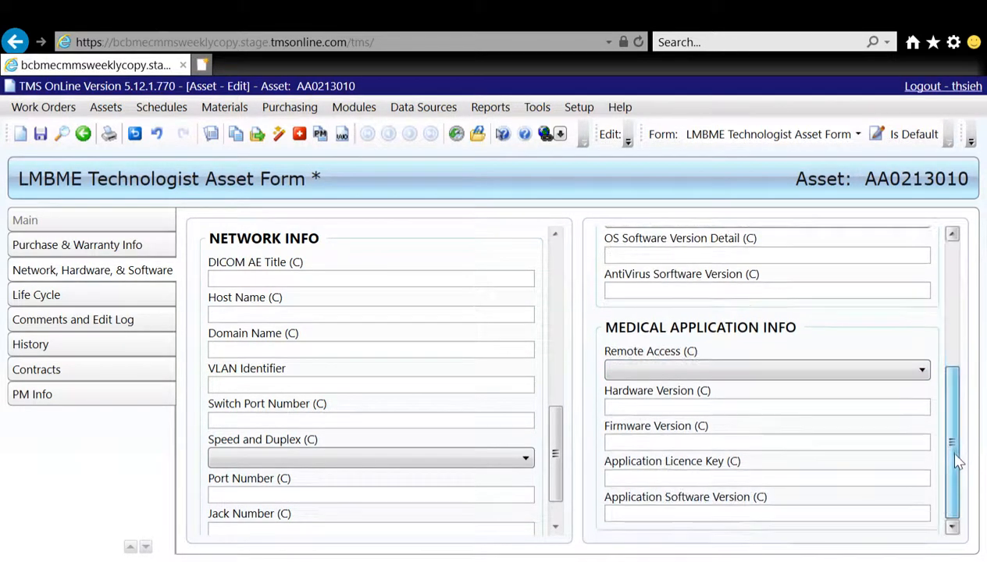
pyautogui.click(735, 379)
pyautogui.click(735, 379)
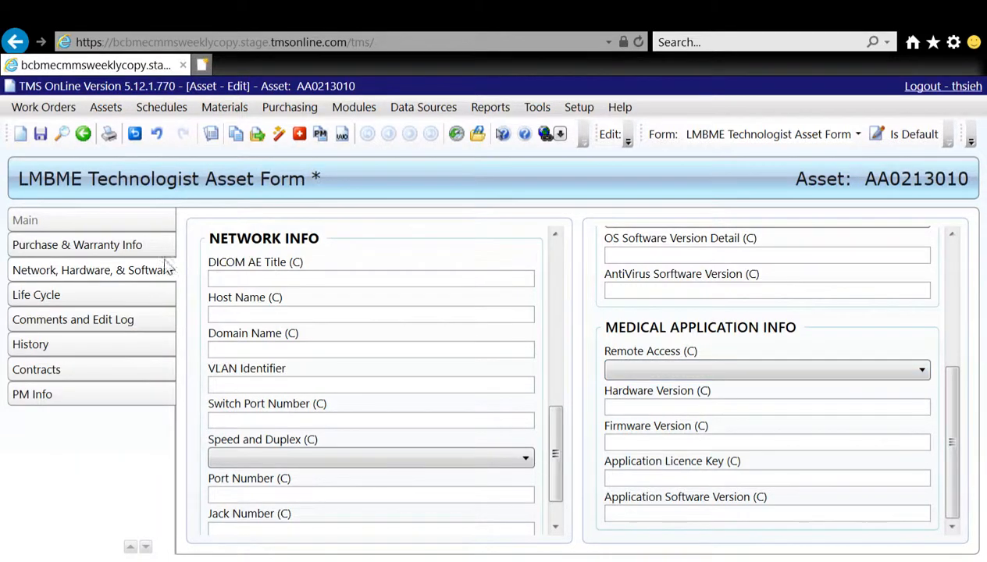
# Review the asset's life cycle, comments and edit log, work order history, contracts and PM information, and save the asset record.
pyautogui.click(125, 299)
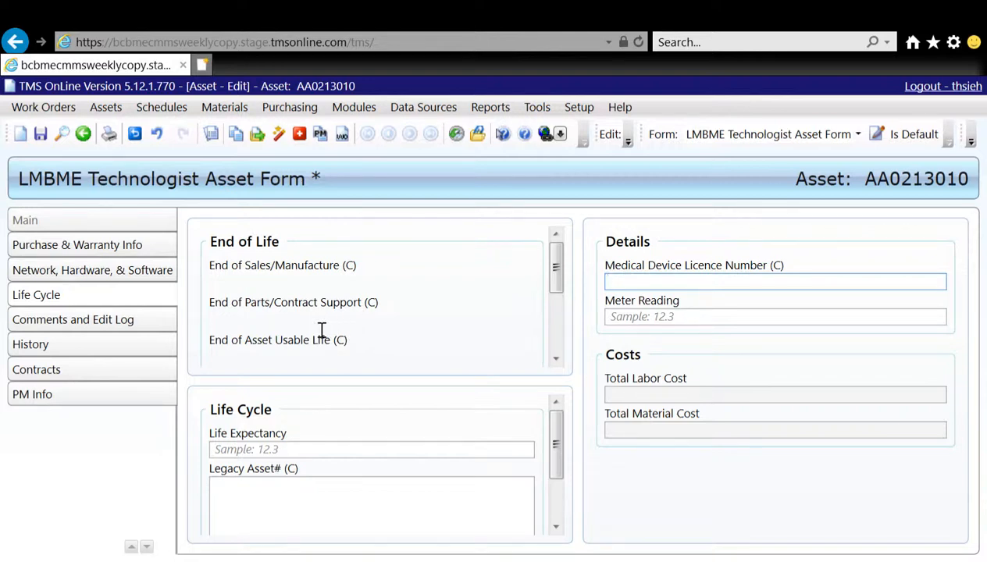
pyautogui.click(153, 327)
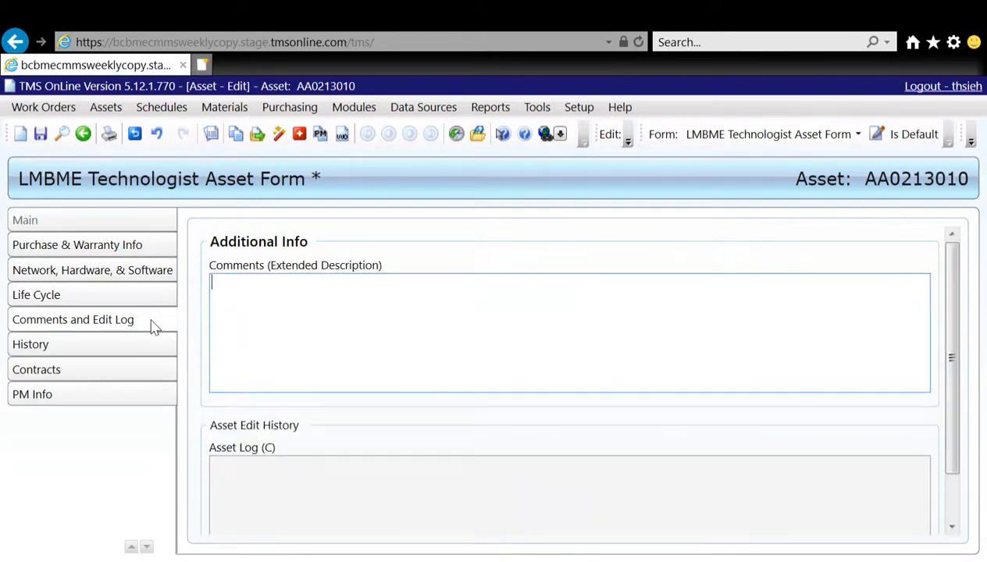
pyautogui.click(272, 344)
pyautogui.click(160, 346)
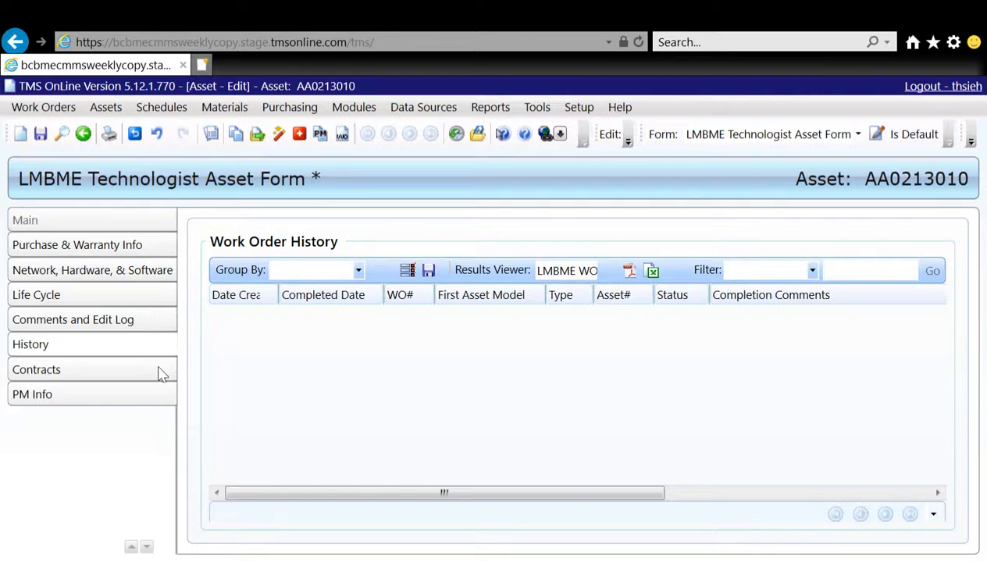
pyautogui.click(160, 374)
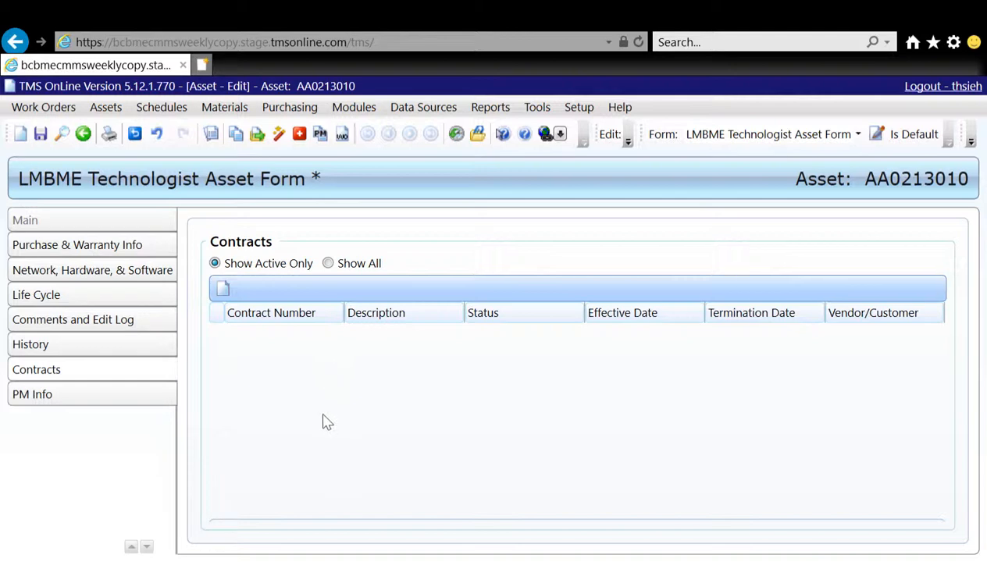
pyautogui.click(156, 402)
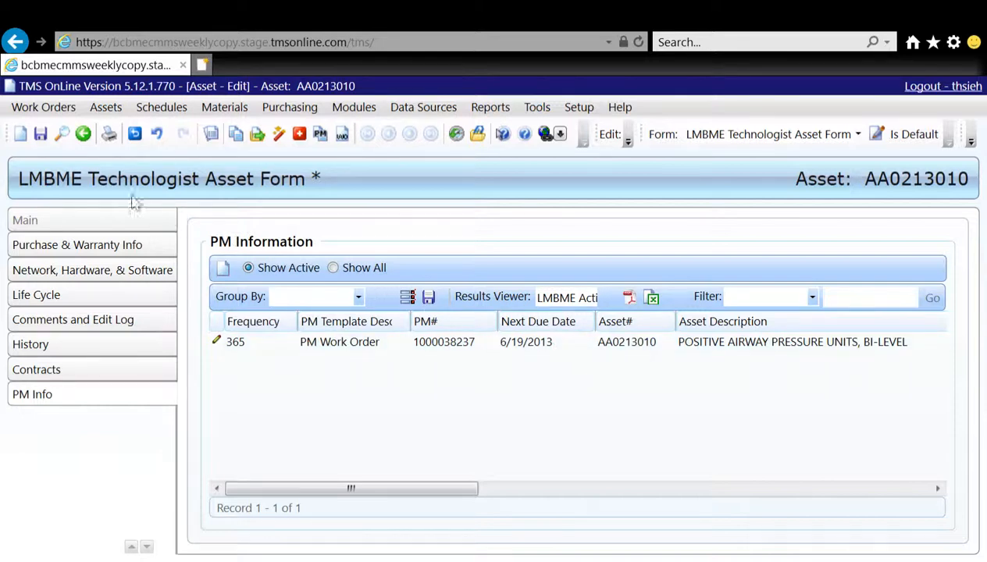
pyautogui.click(42, 142)
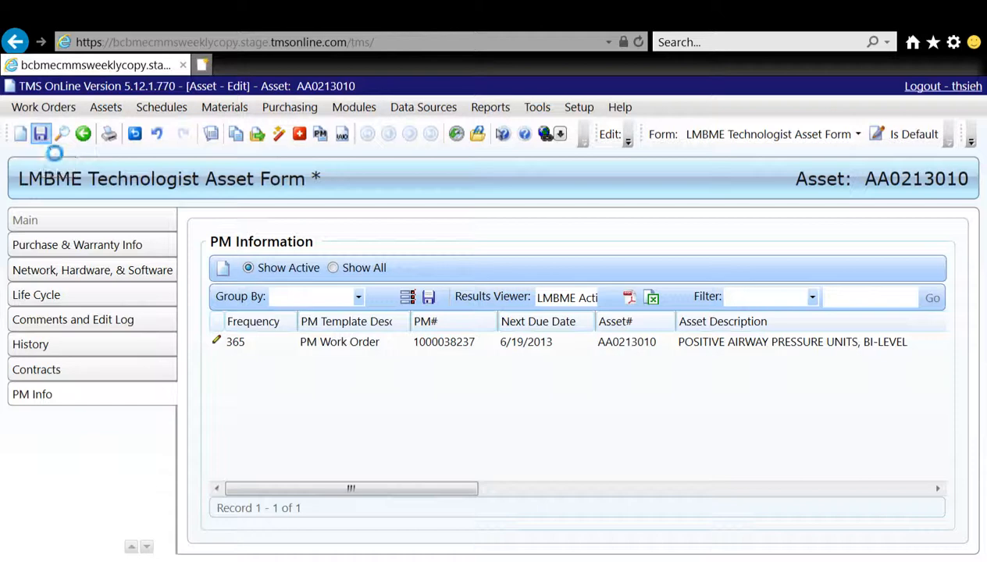